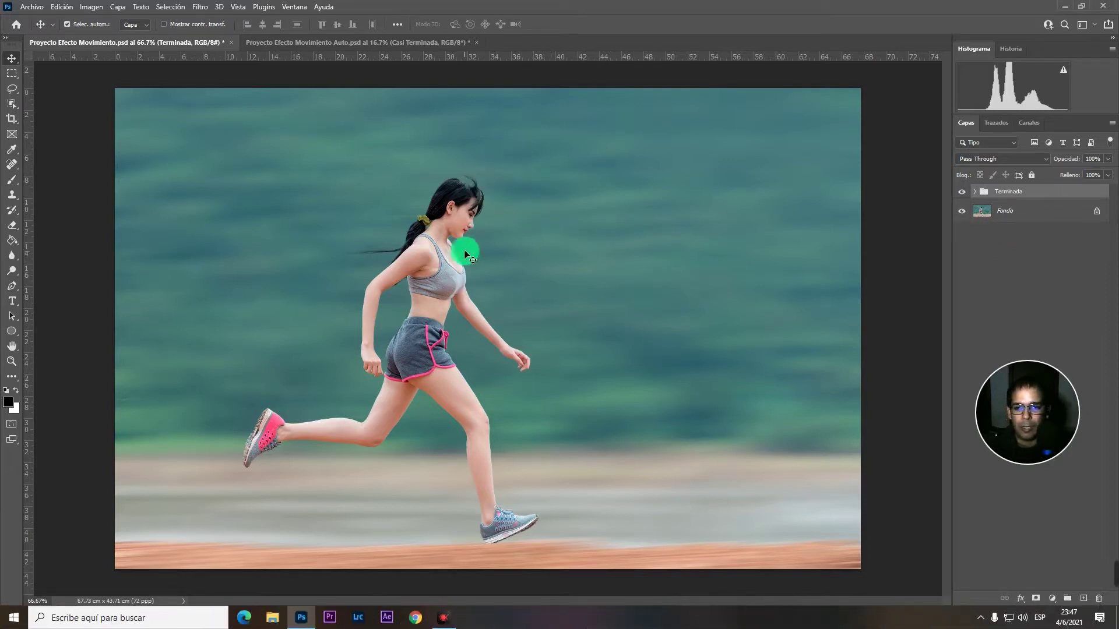
Step: Compare the finished runner and car photo examples before starting
click(961, 195)
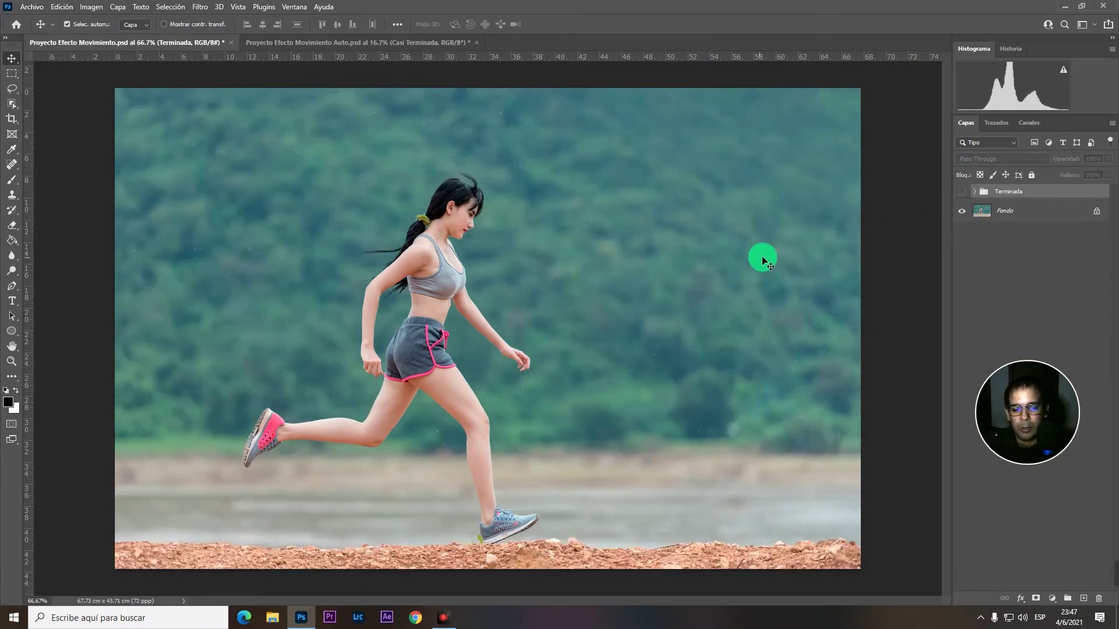
click(961, 191)
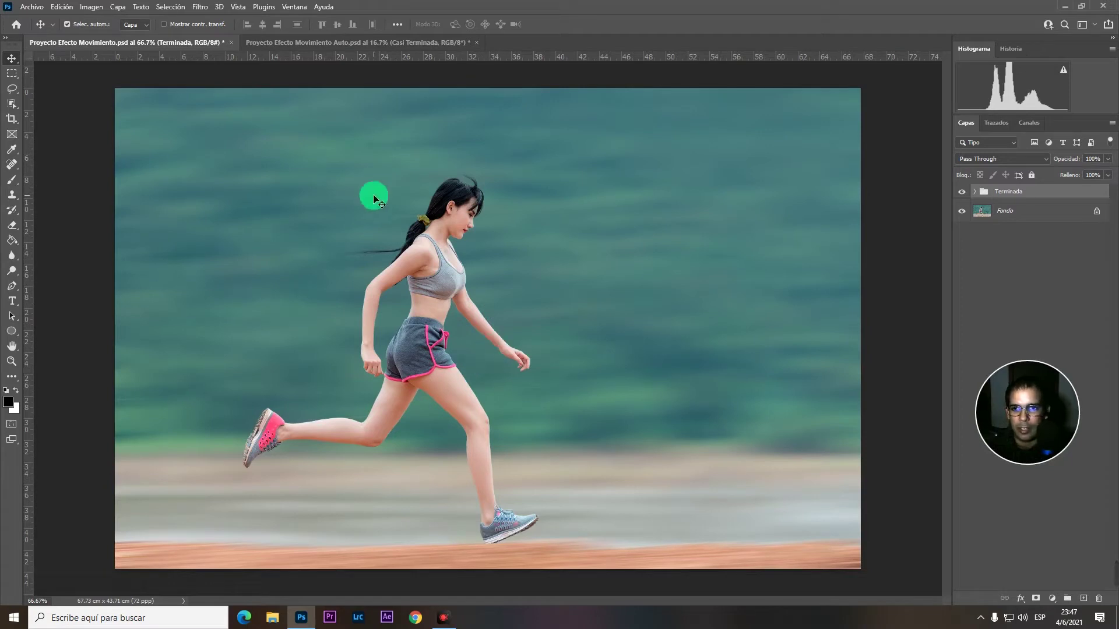
click(373, 43)
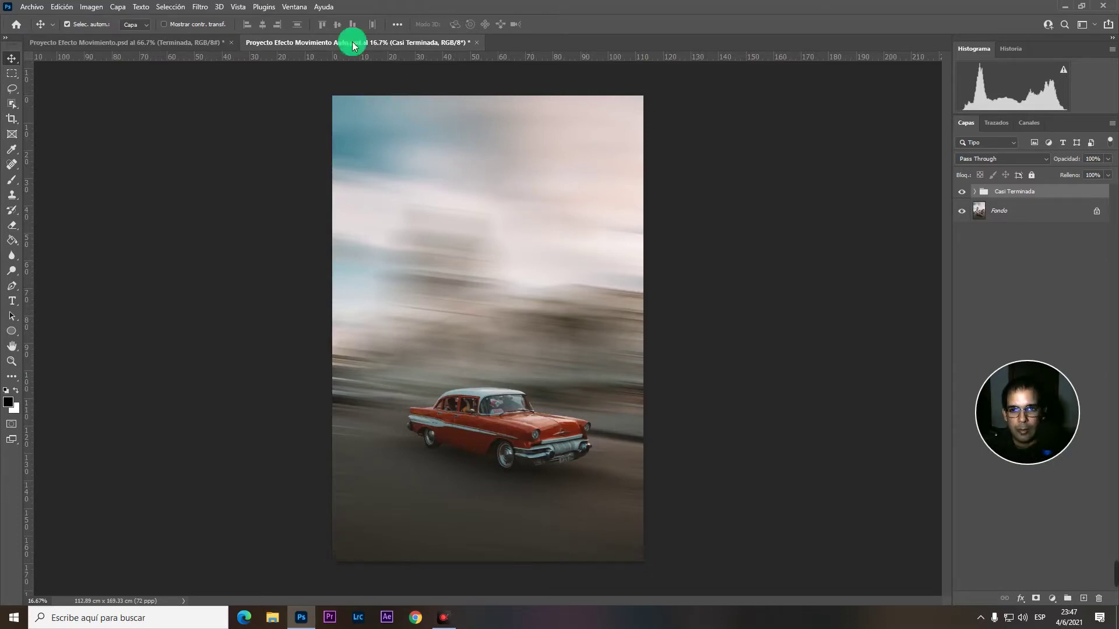
click(210, 43)
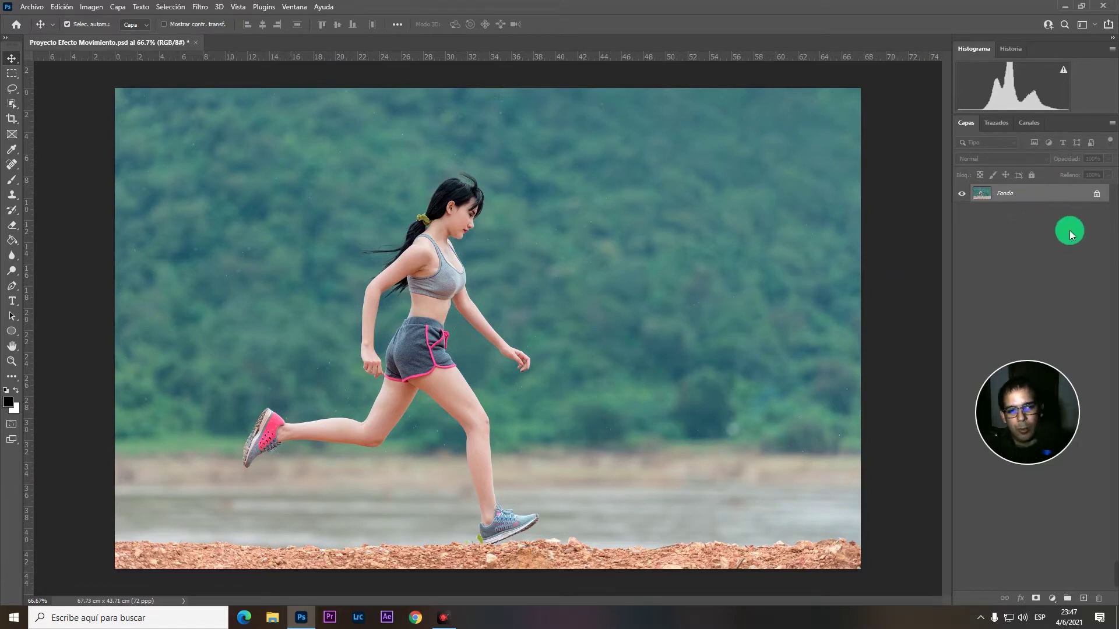
Step: Duplicate the Fondo layer into Capa 1 and select it
key(ctrl+j)
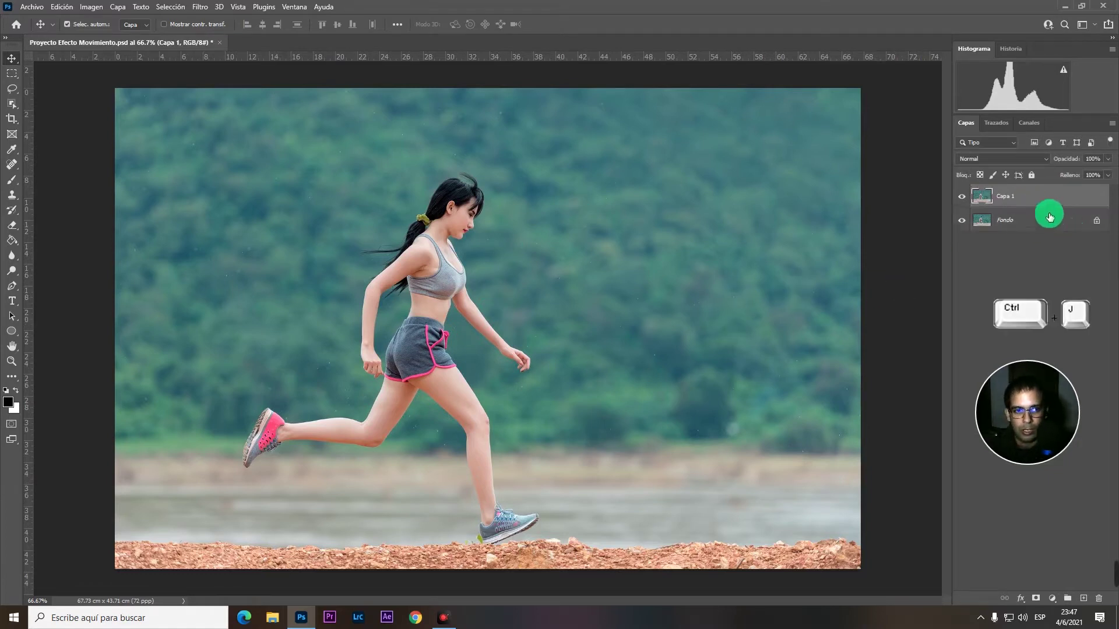
right_click(1003, 227)
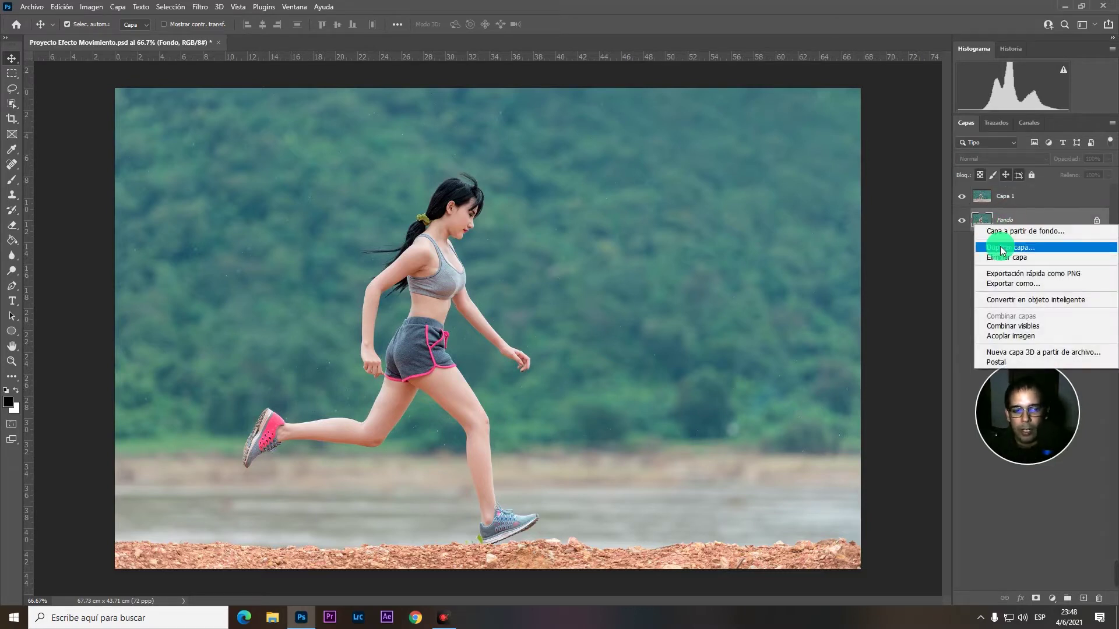
click(1004, 196)
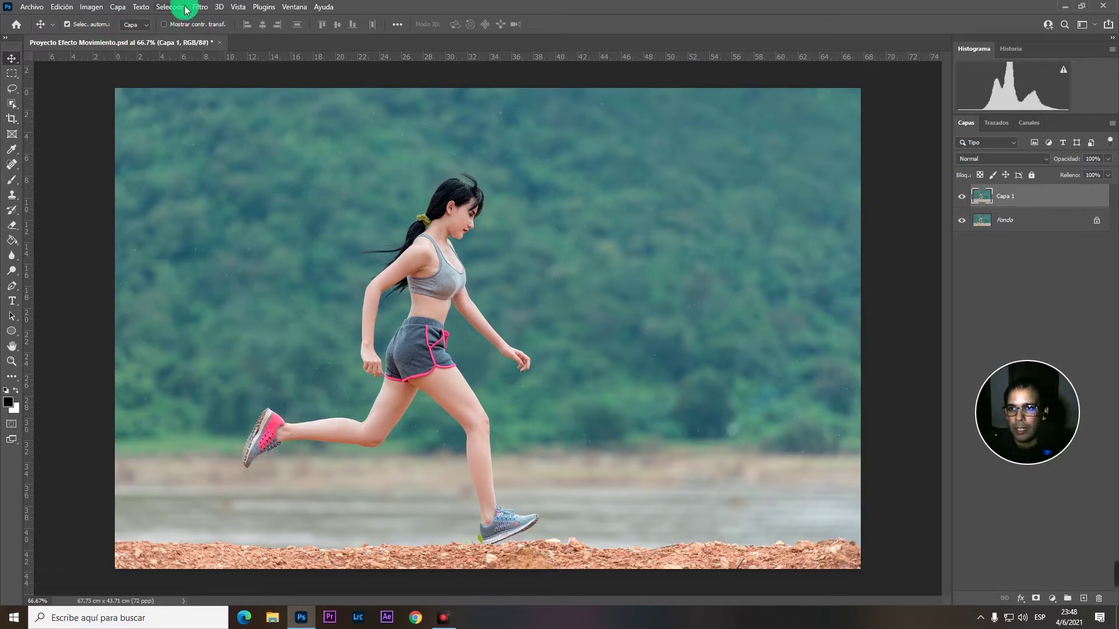
Step: Select the running woman with Selección > Sujeto and begin Relleno según el contenido
click(163, 7)
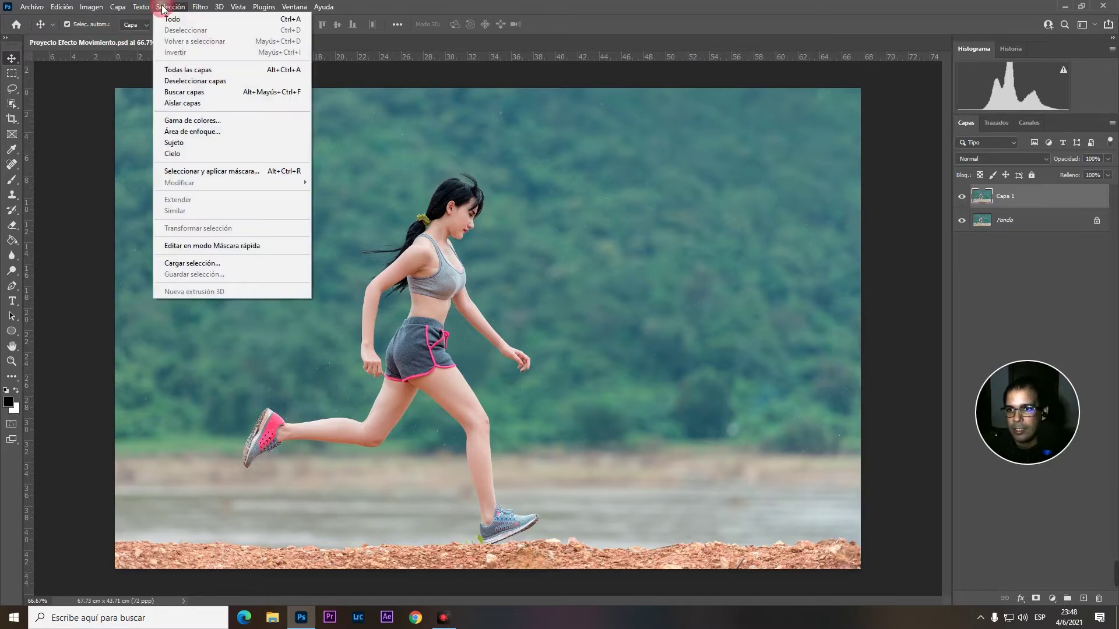
click(182, 145)
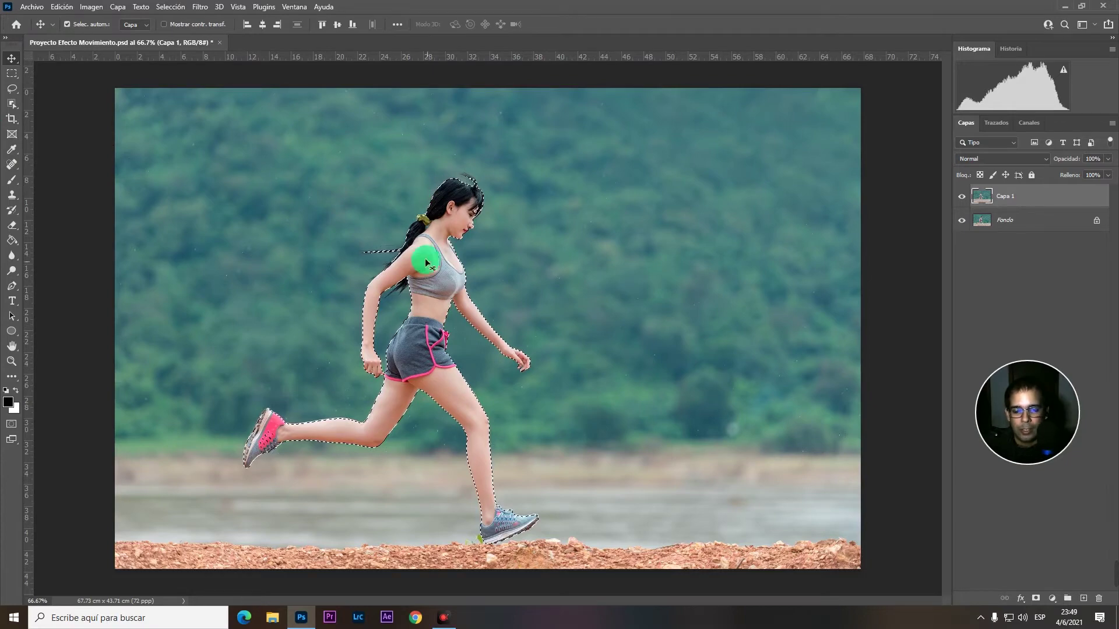
click(61, 8)
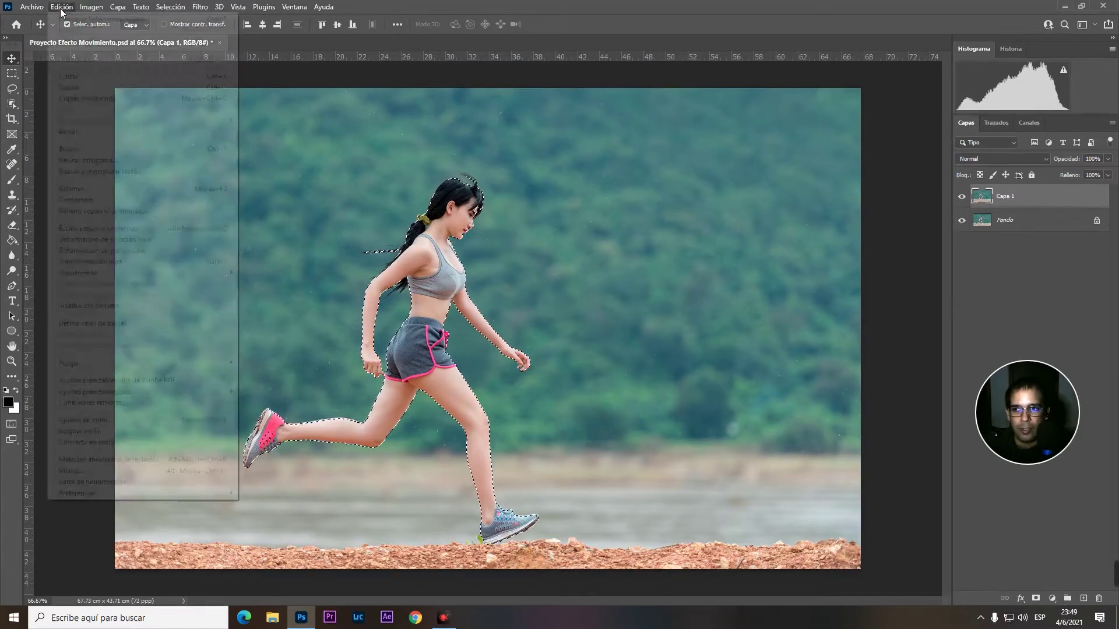
click(129, 211)
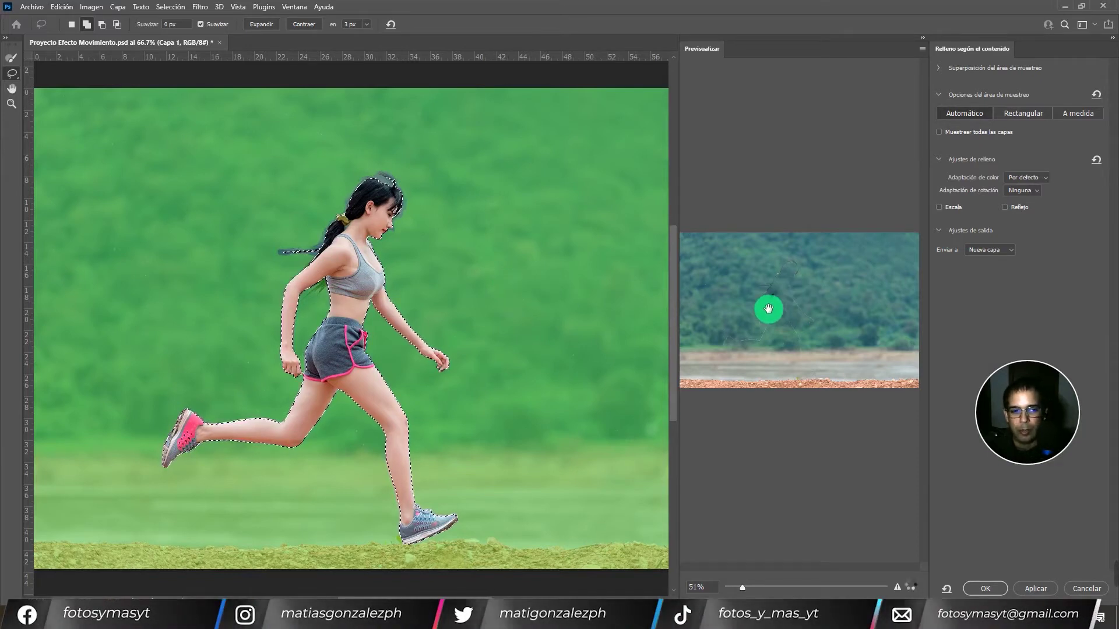
Step: Lasso the gap under her arm and her flowing hair into the fill area, then apply
scroll(768, 309, down, 3)
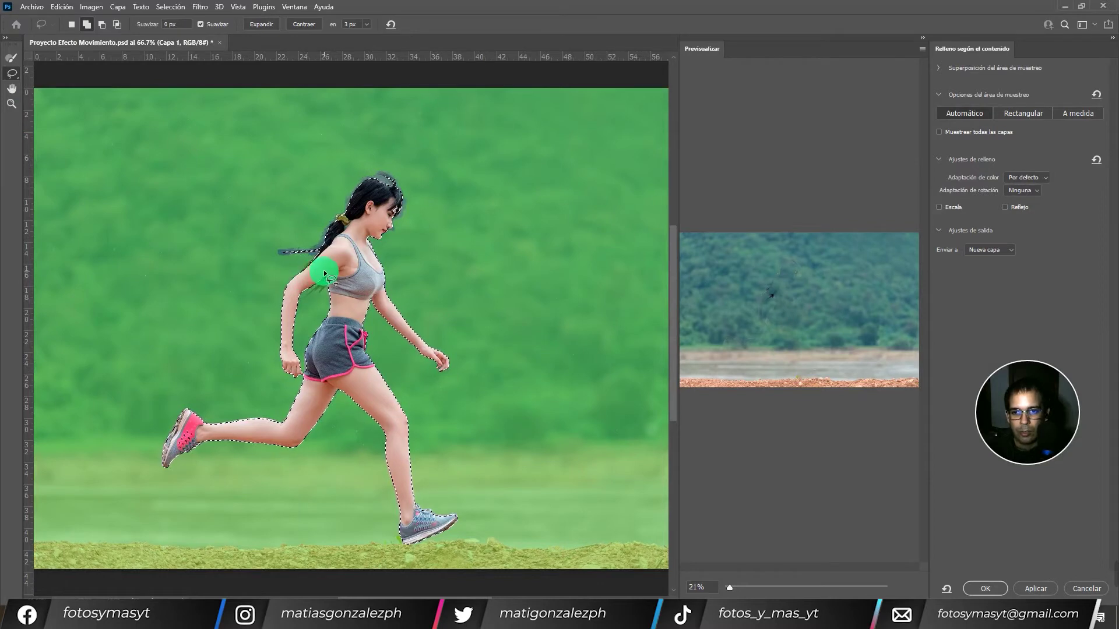
drag(324, 273, 306, 284)
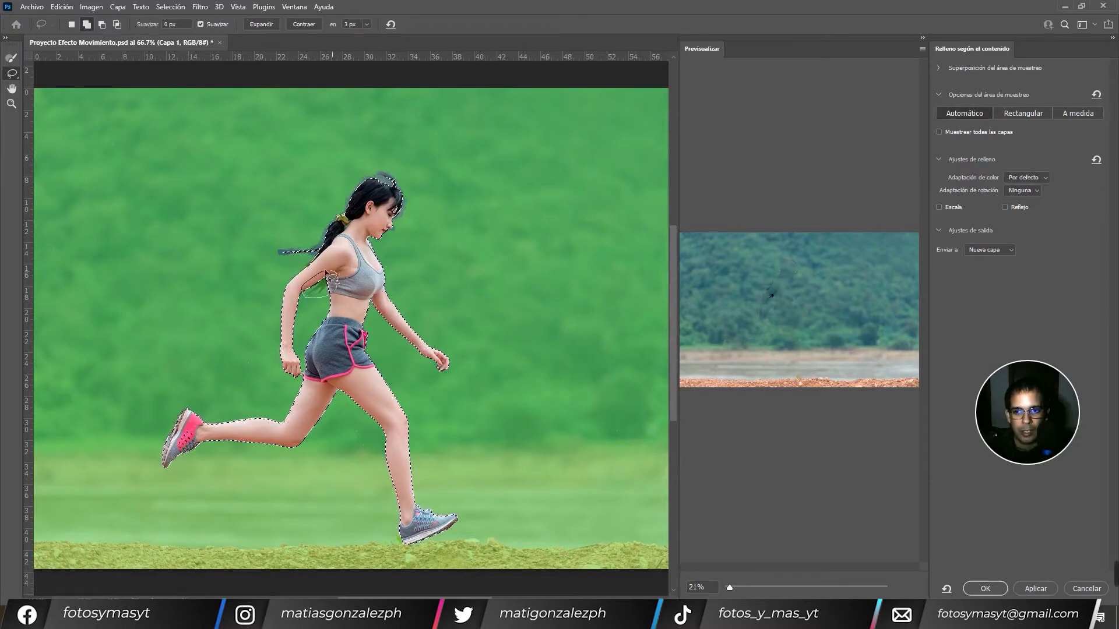
drag(322, 272, 324, 274)
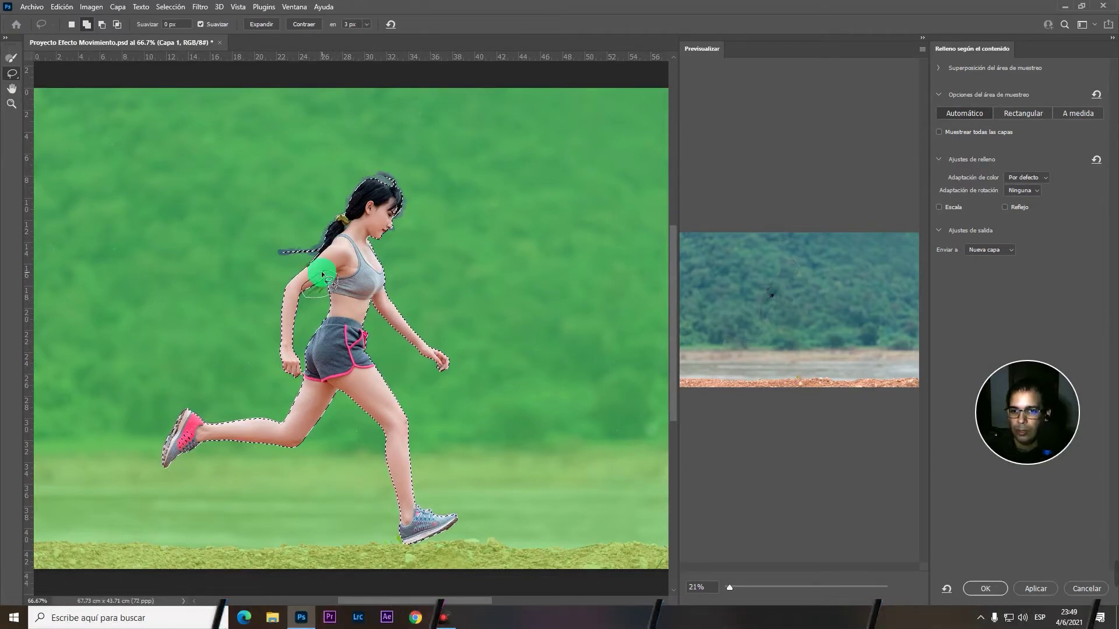
drag(321, 224, 307, 244)
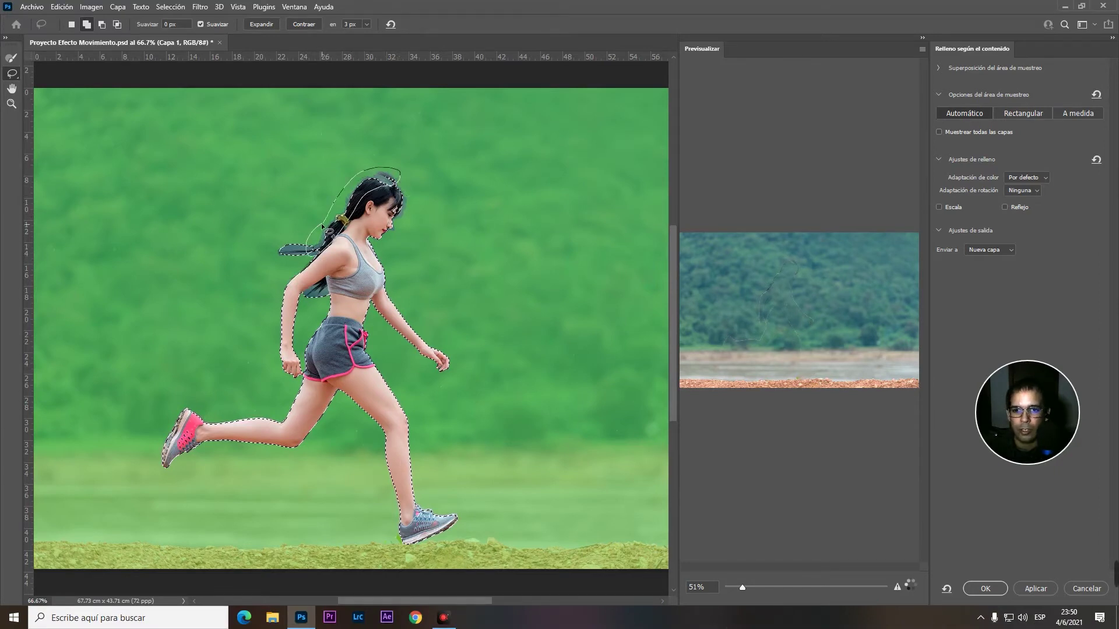
drag(323, 226, 325, 227)
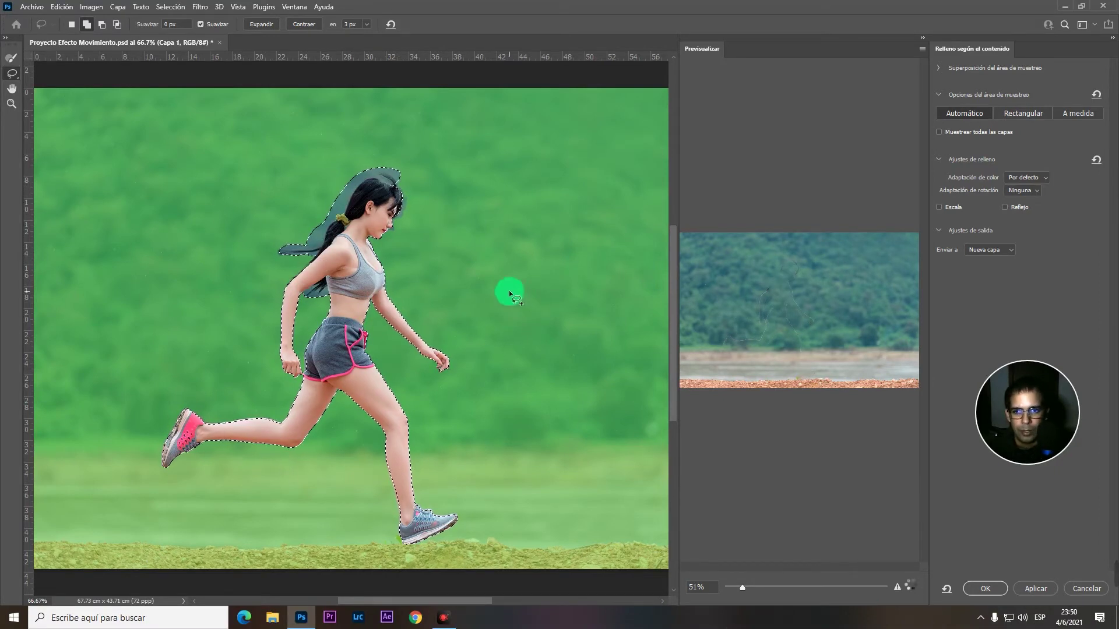
click(991, 589)
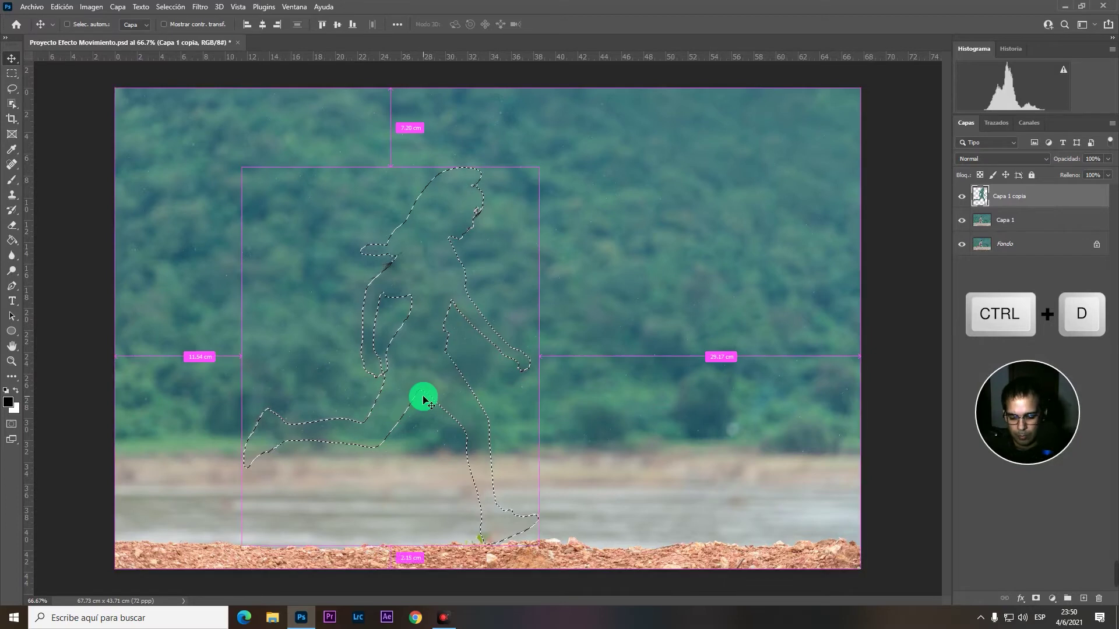
Step: Deselect, merge Capa 1 and the filled layer into a hidden smart object
key(ctrl+d)
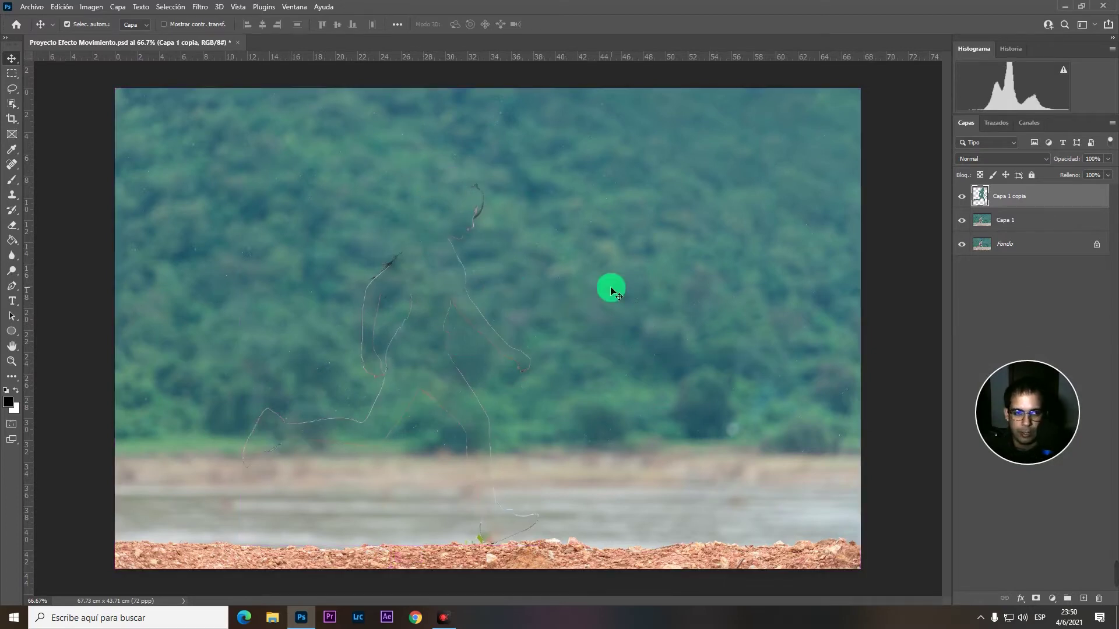
ctrl+click(1014, 221)
right_click(1012, 221)
click(929, 275)
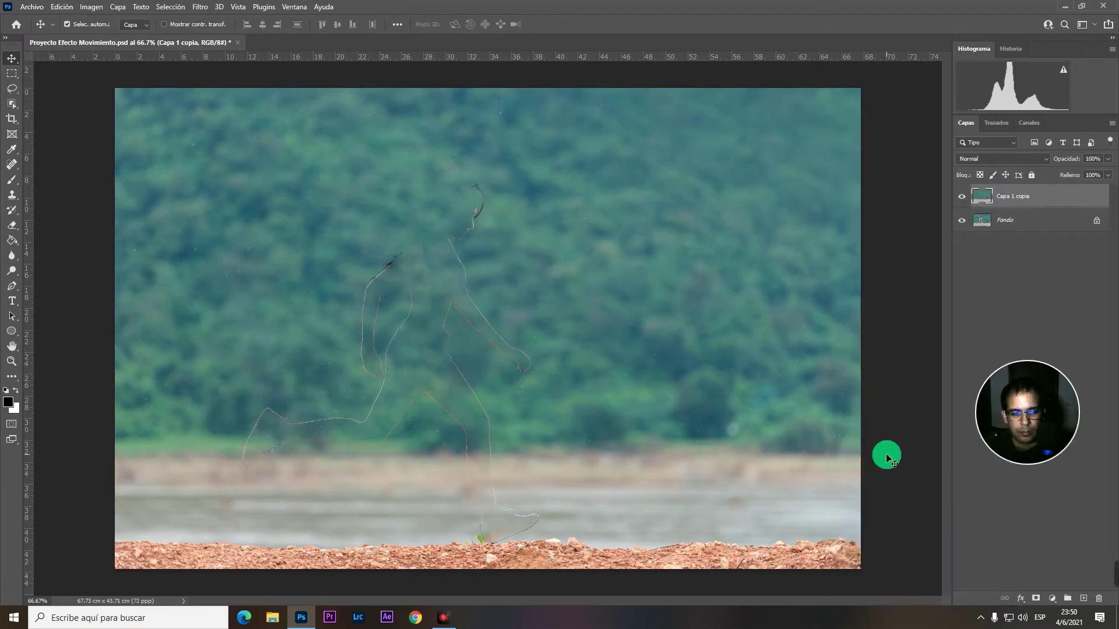
click(962, 198)
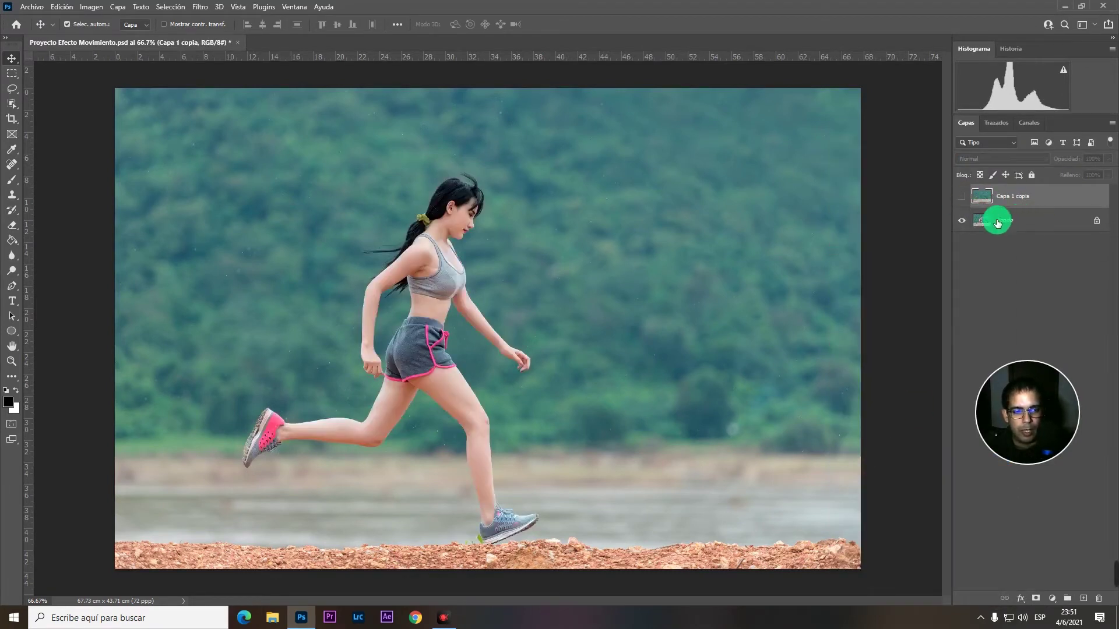
Step: Duplicate the original background, move the copy to the top, and name it Persona
click(997, 222)
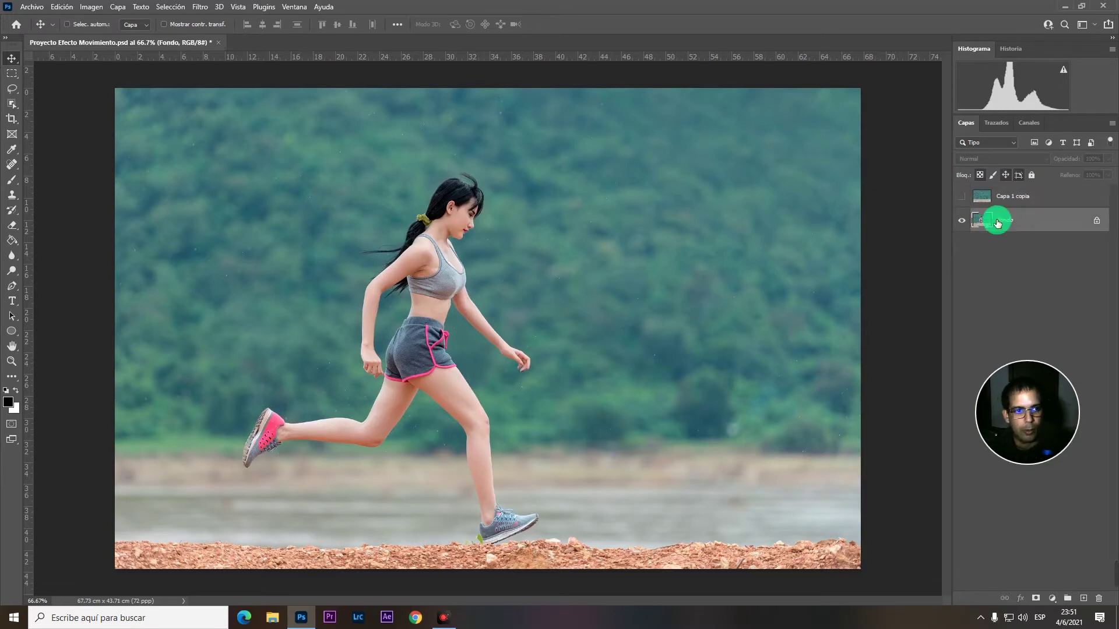
key(ctrl+j)
drag(997, 221, 1008, 195)
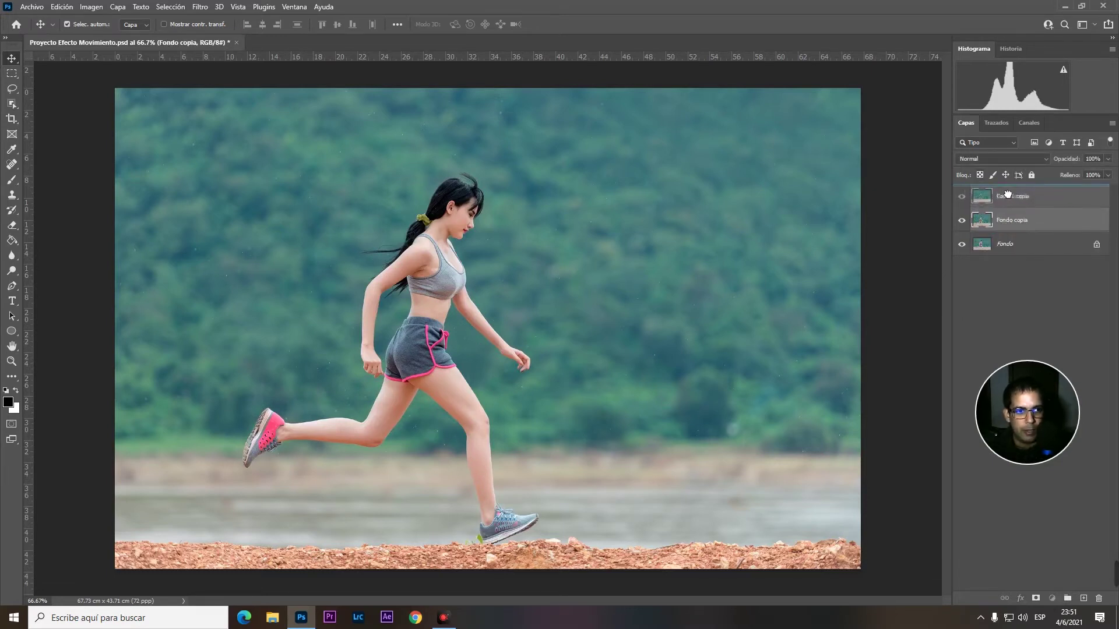
double_click(1010, 196)
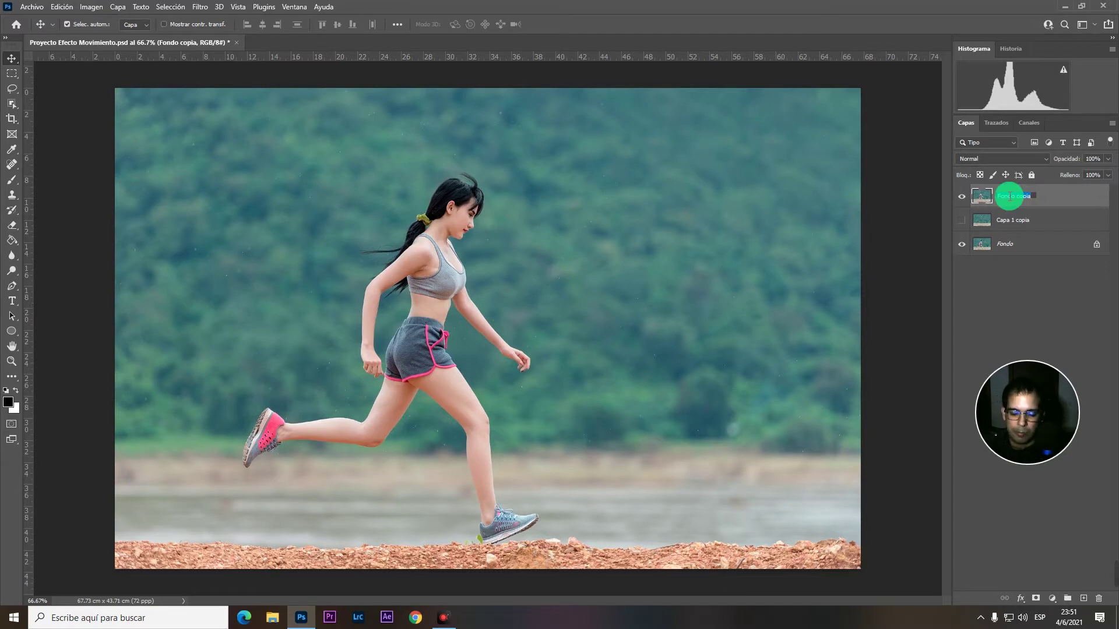
text(Persona)
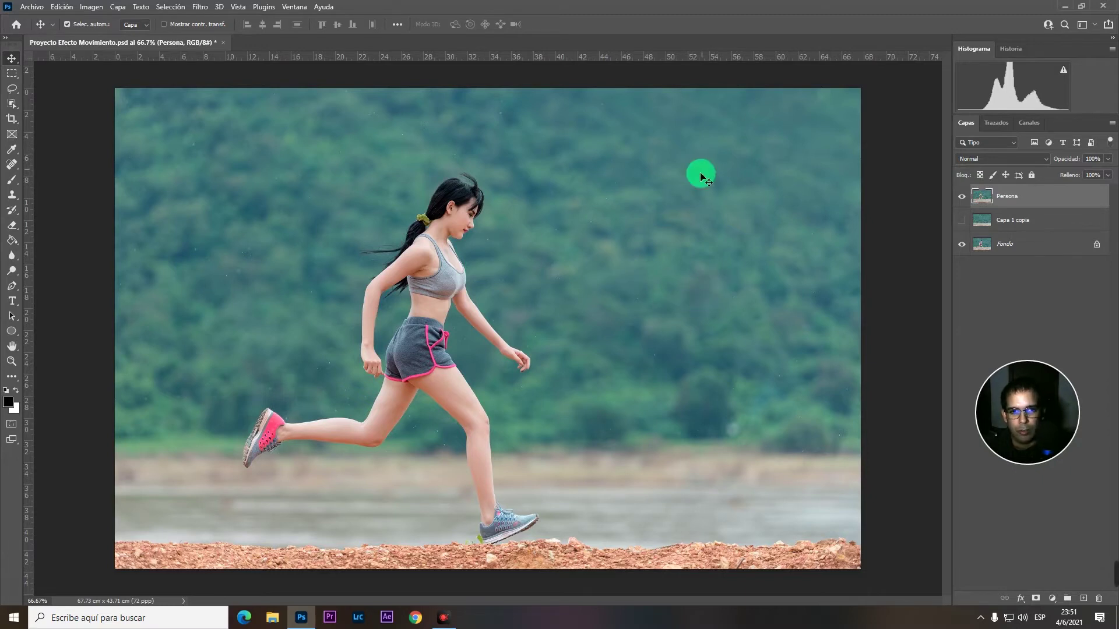
Step: Apply the Remove Background quick action to the Persona layer from the Discover panel
click(1064, 26)
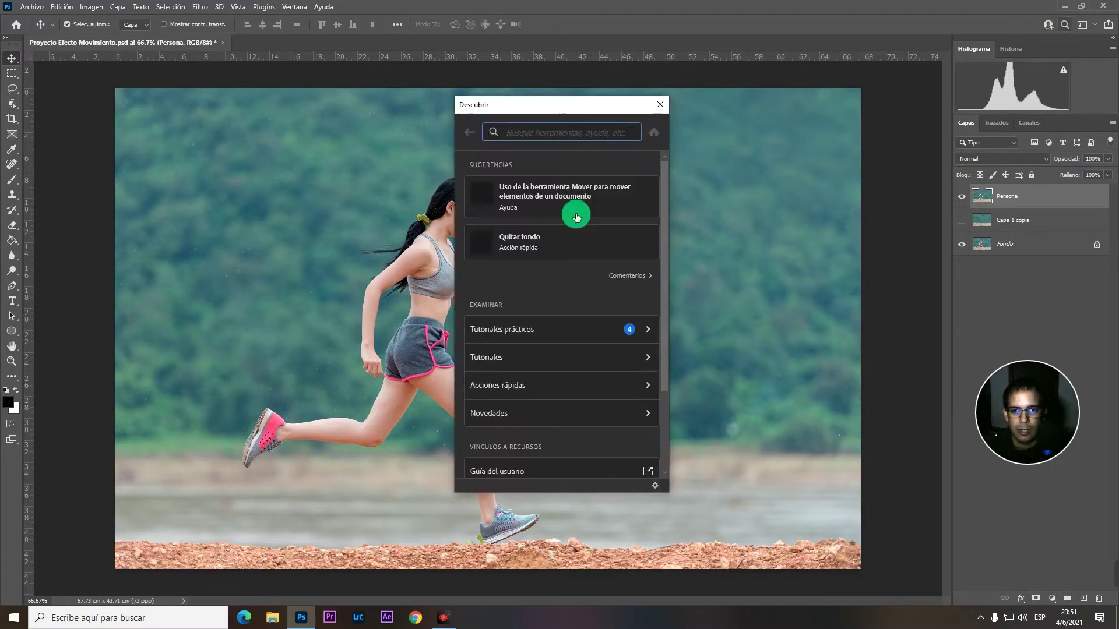
click(642, 387)
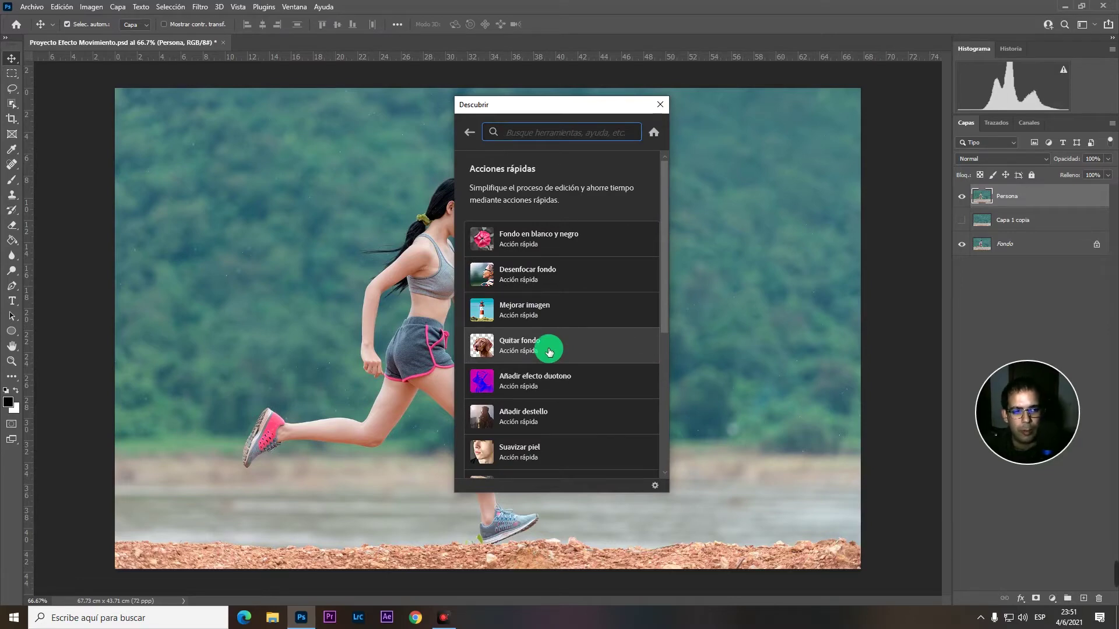
click(548, 350)
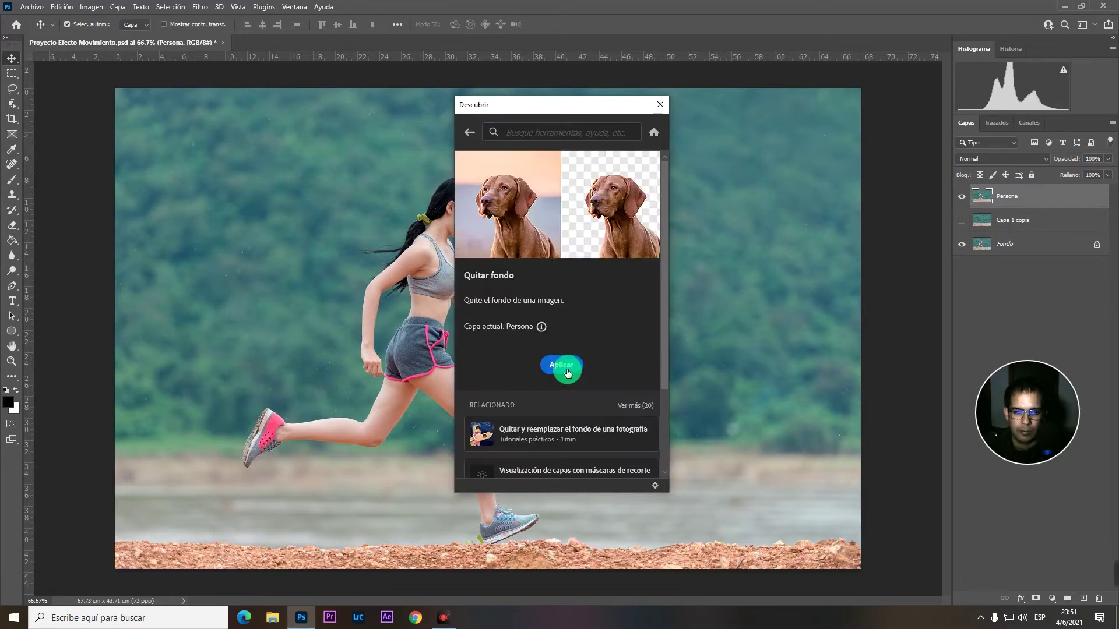
click(567, 371)
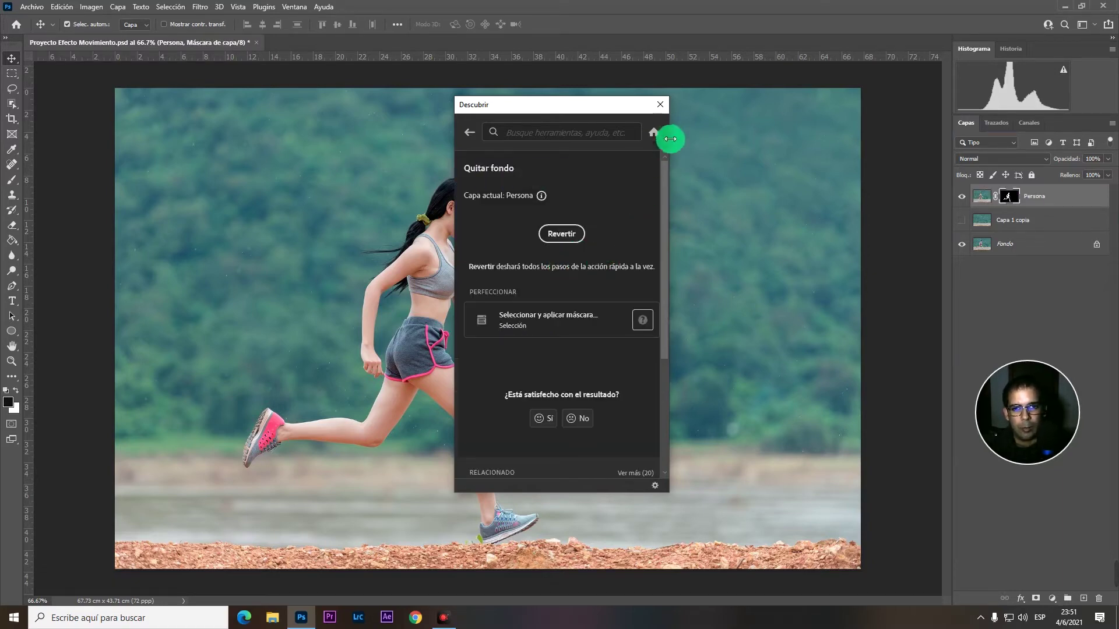
click(663, 107)
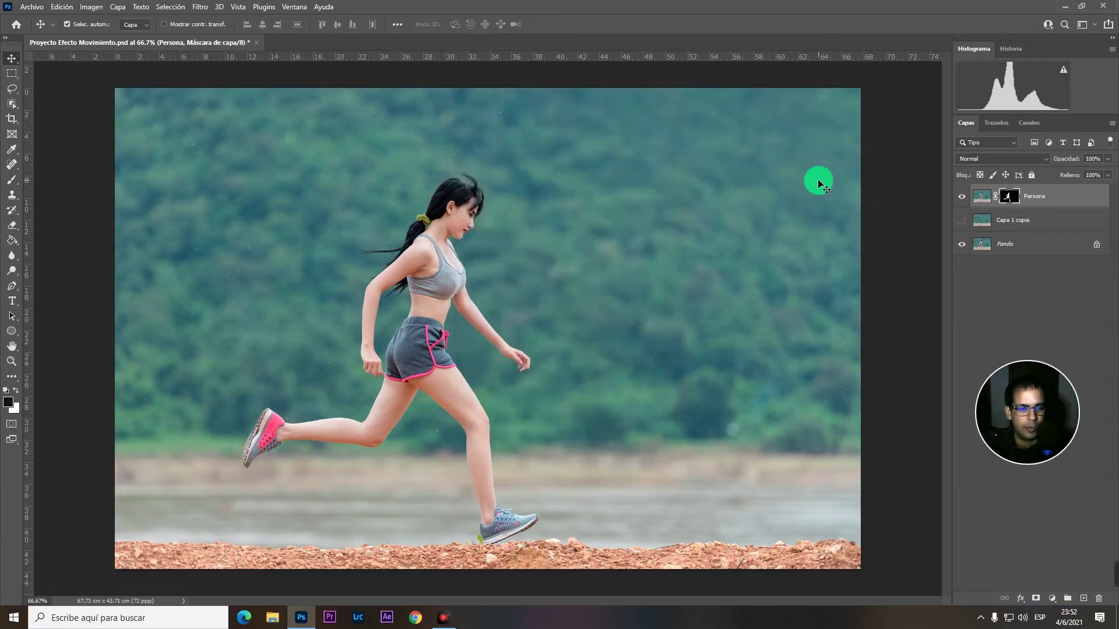
Step: Hide Fondo, show Capa 1 copia, and convert Capa 1 copia to a smart object
click(963, 244)
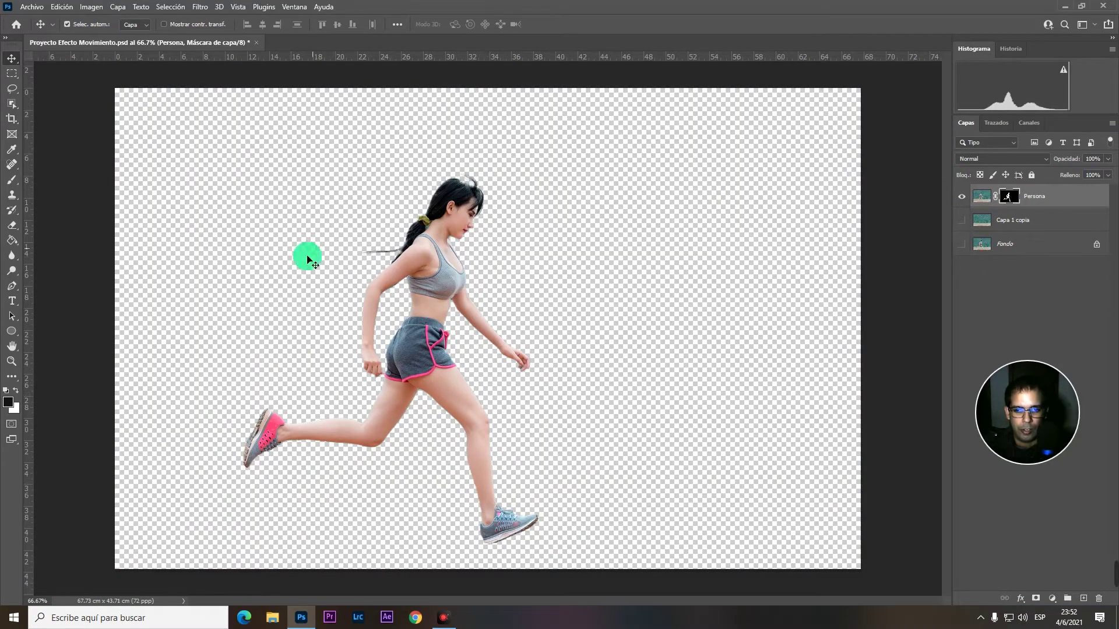
click(962, 221)
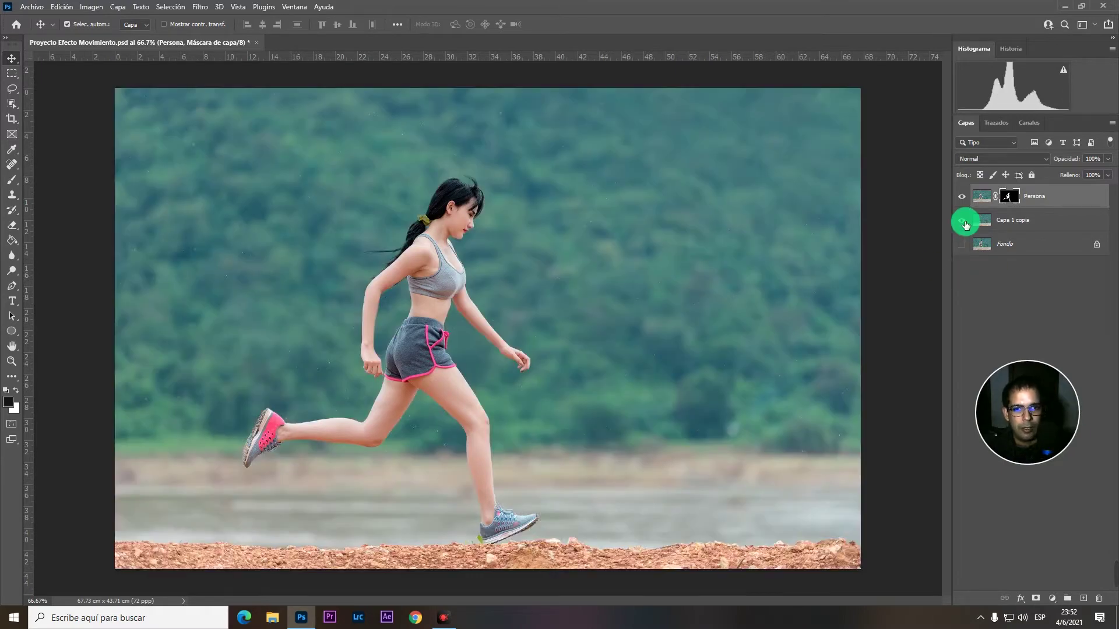
right_click(1017, 226)
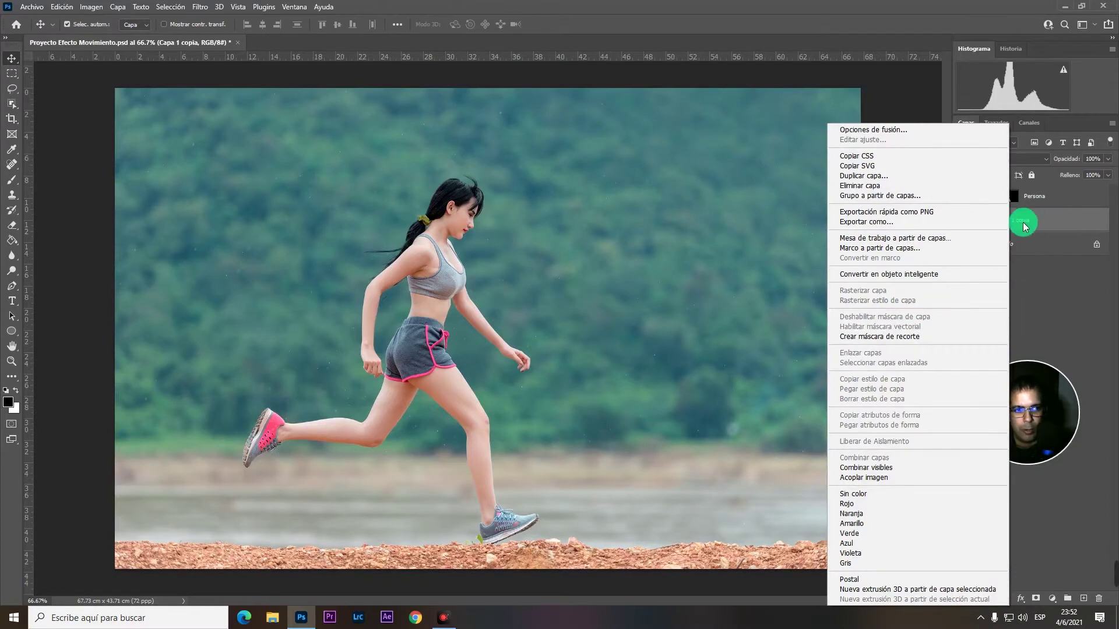
click(925, 273)
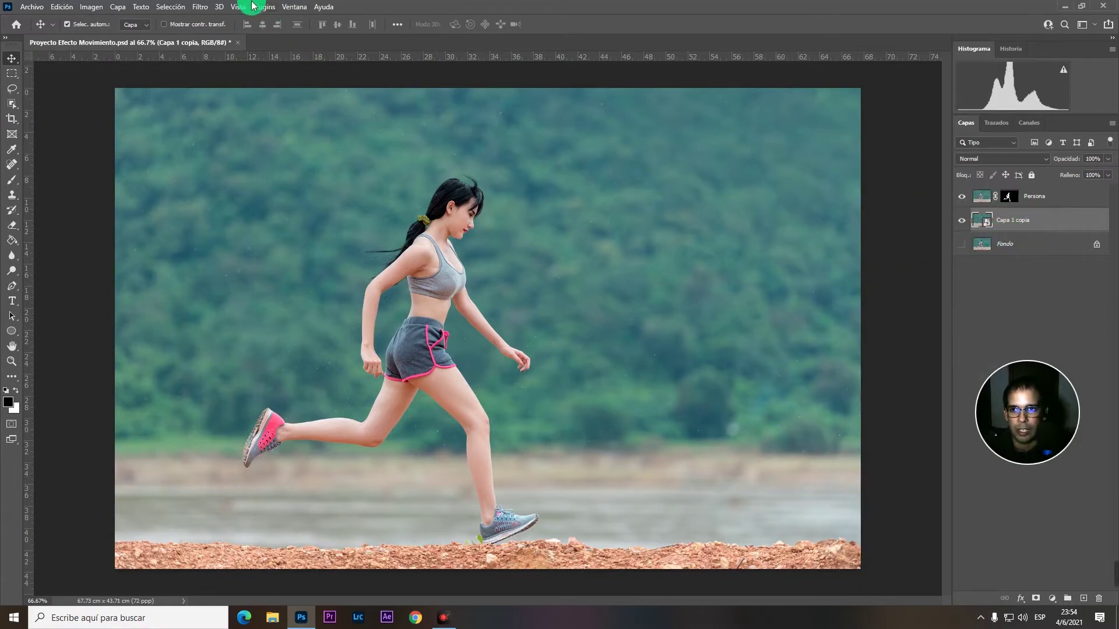
Step: Add a Motion Blur with angle 0 and 127-pixel distance to Capa 1 copia
click(201, 8)
mouse_move(227, 156)
click(278, 157)
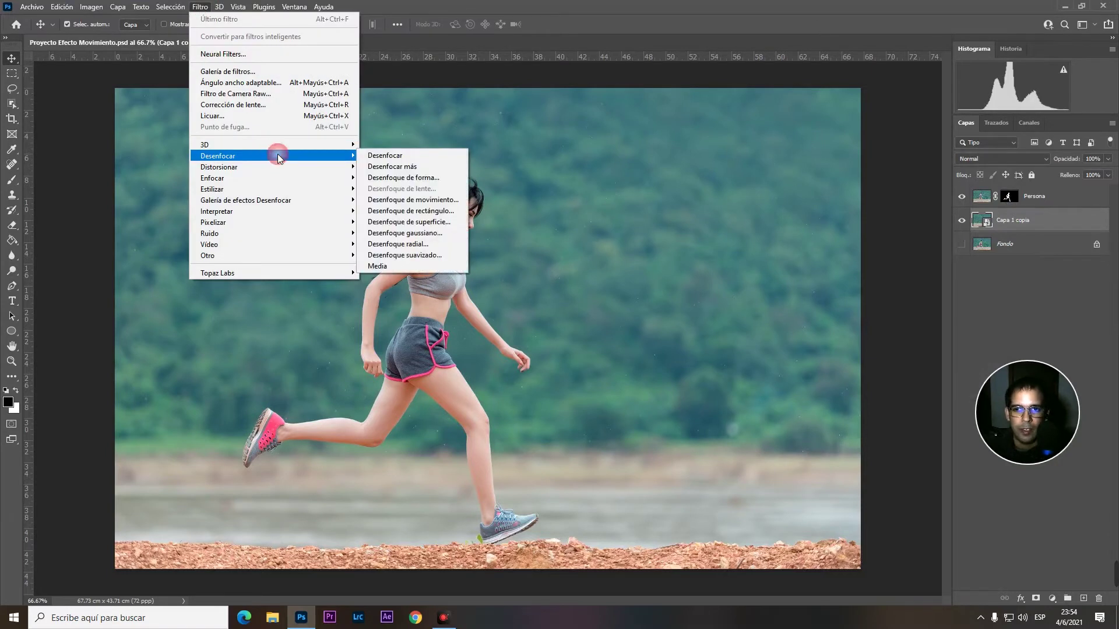
click(416, 199)
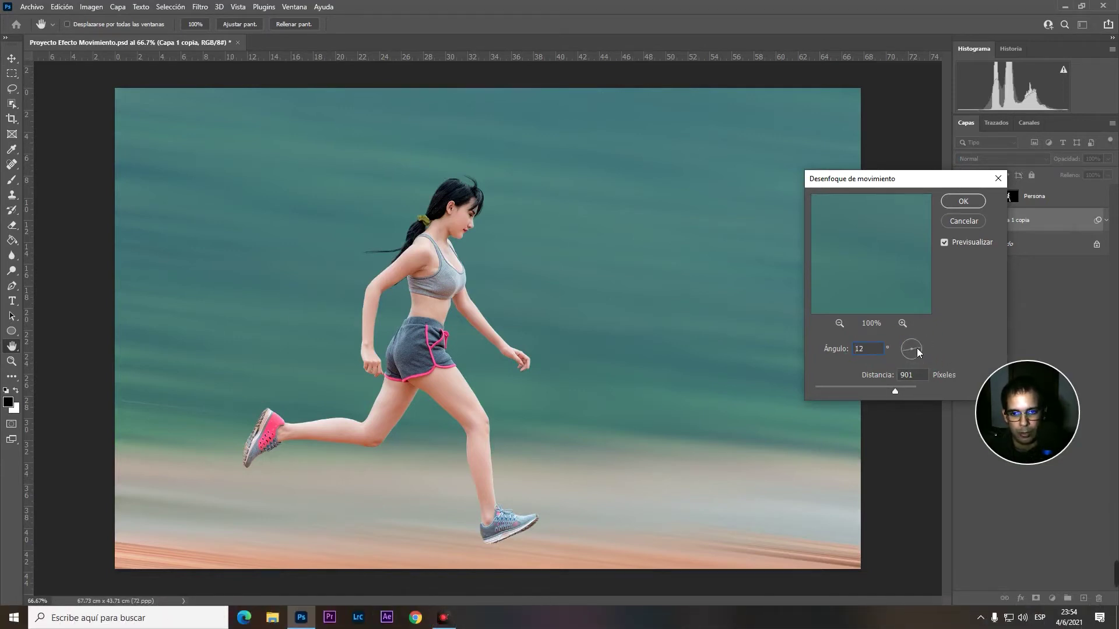
click(921, 349)
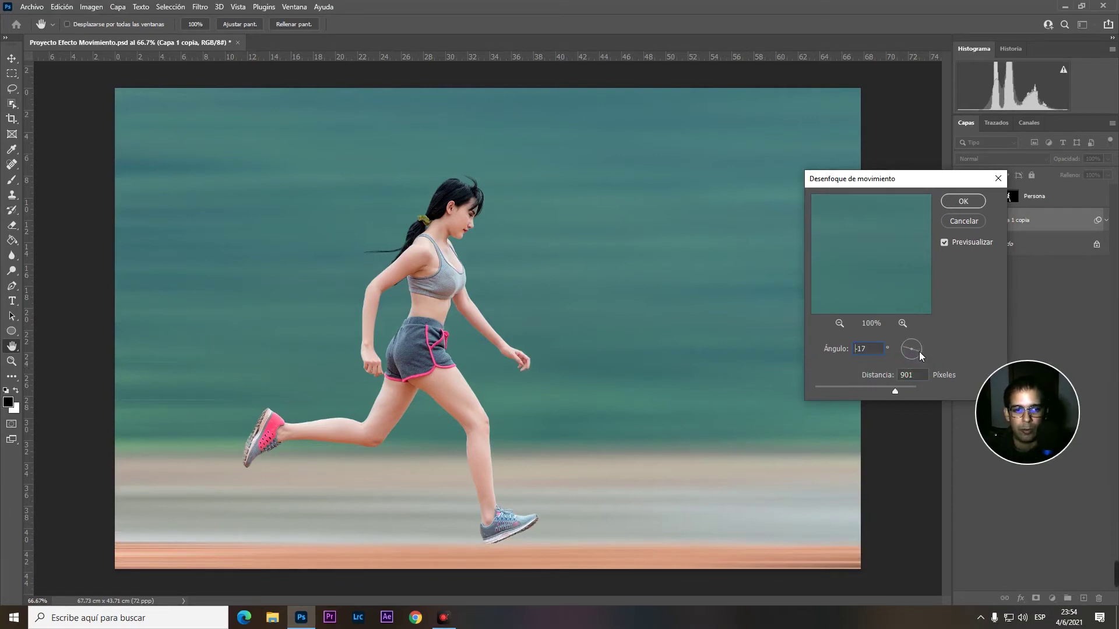
drag(918, 352, 919, 366)
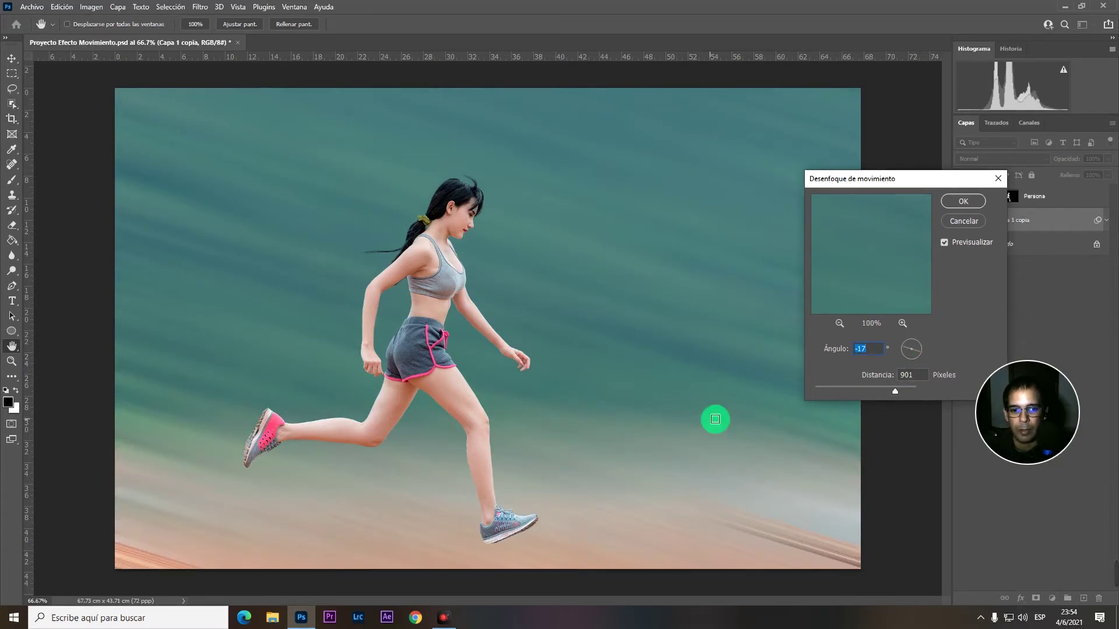
text(0)
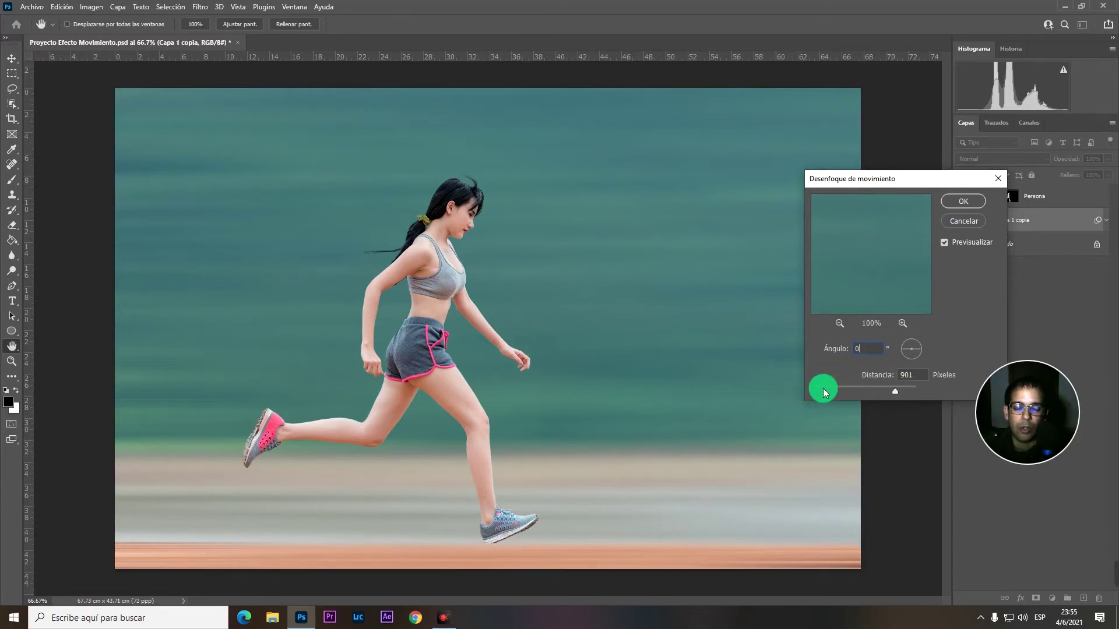
mouse_move(823, 388)
mouse_down()
mouse_move(896, 391)
mouse_move(847, 405)
mouse_move(855, 390)
mouse_up()
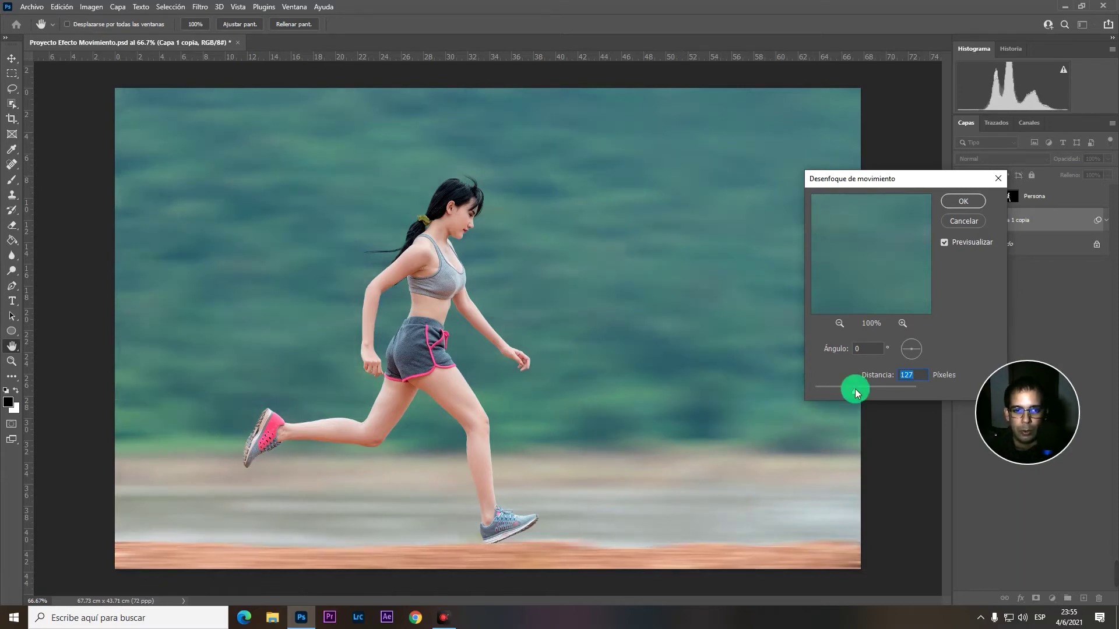
click(862, 349)
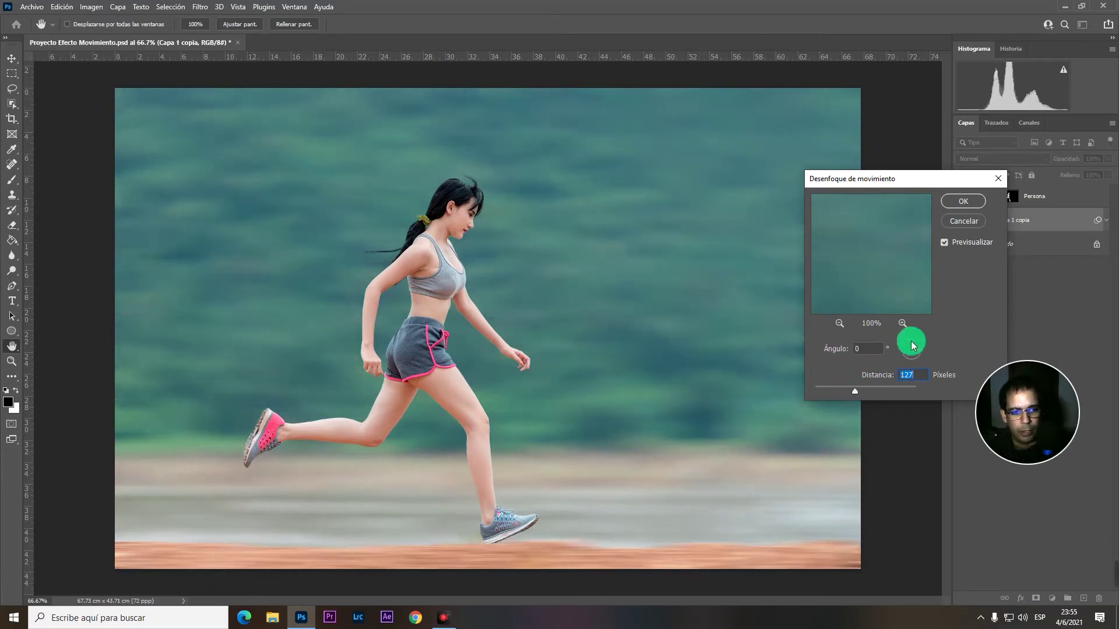
Step: Commit the motion blur and group Persona with Capa 1 copia into Grupo 1
click(963, 202)
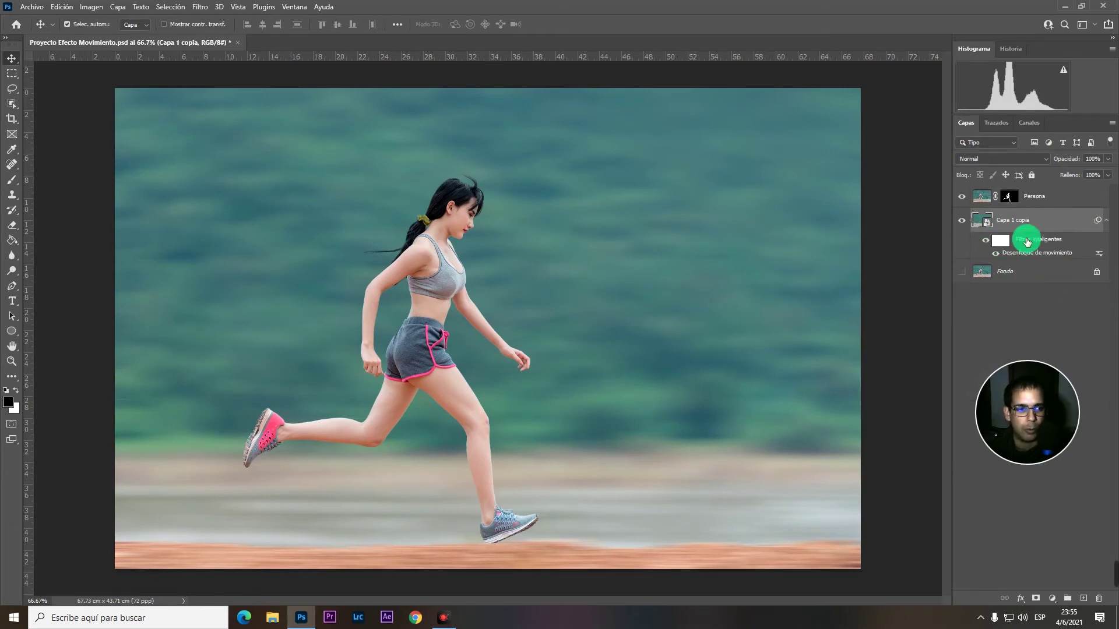
key(ctrl+g)
click(1044, 194)
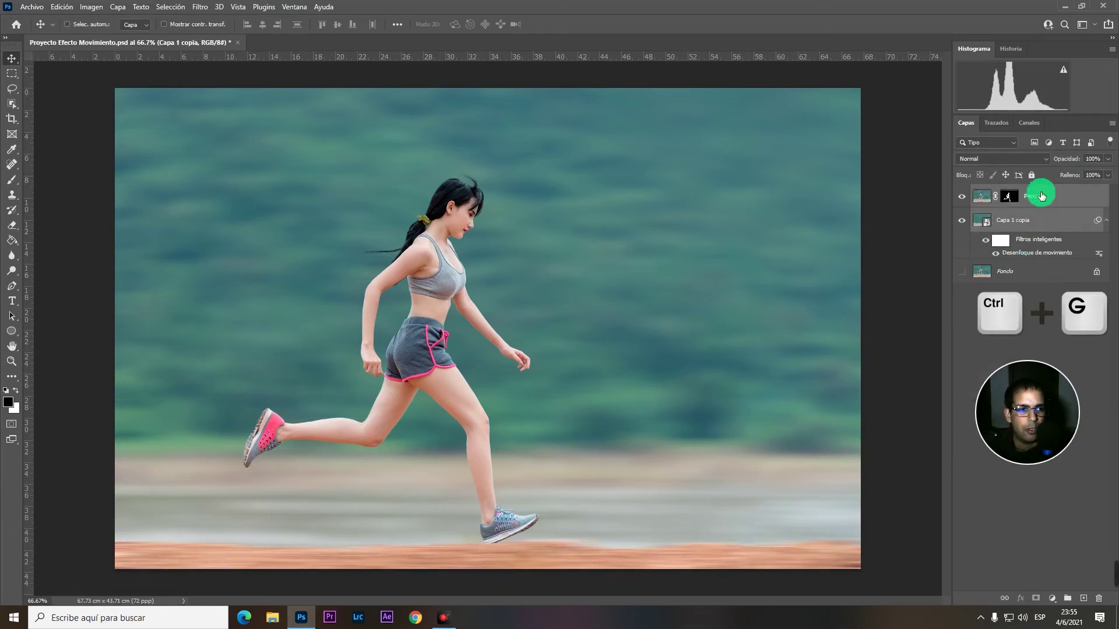
key(ctrl+g)
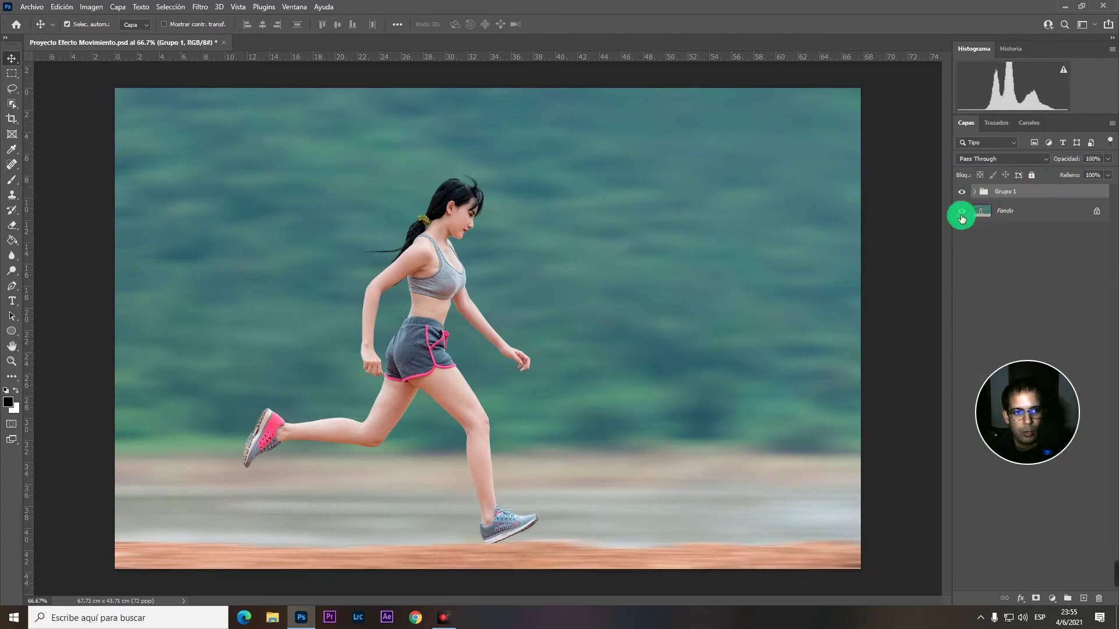
Step: Toggle Grupo 1 to compare with the original, then expand it and select Capa 1 copia
click(962, 192)
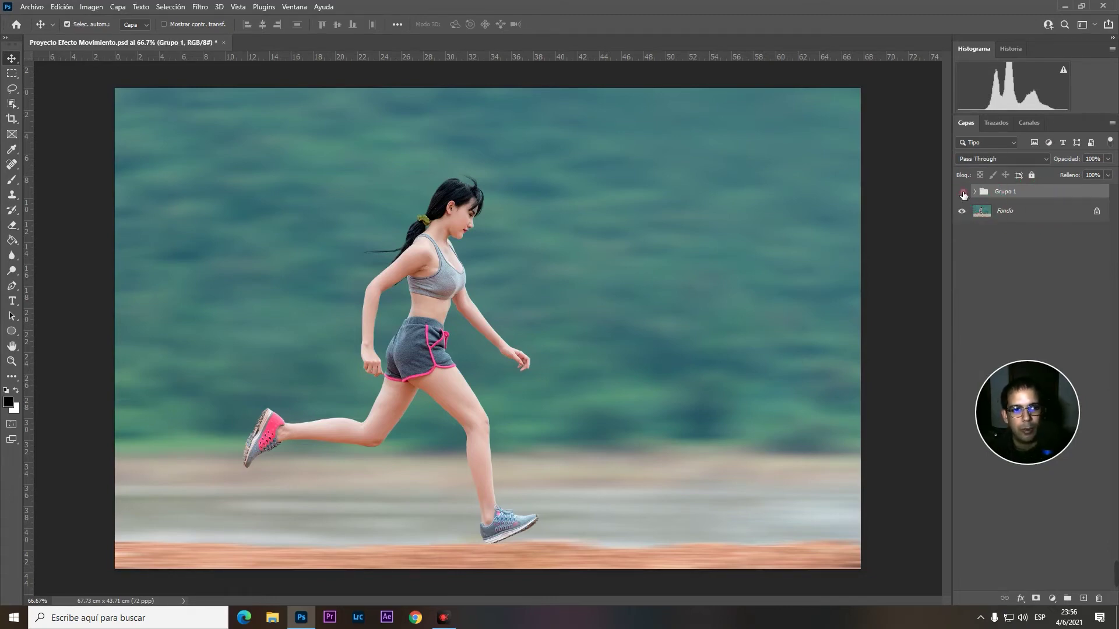
click(963, 192)
click(963, 194)
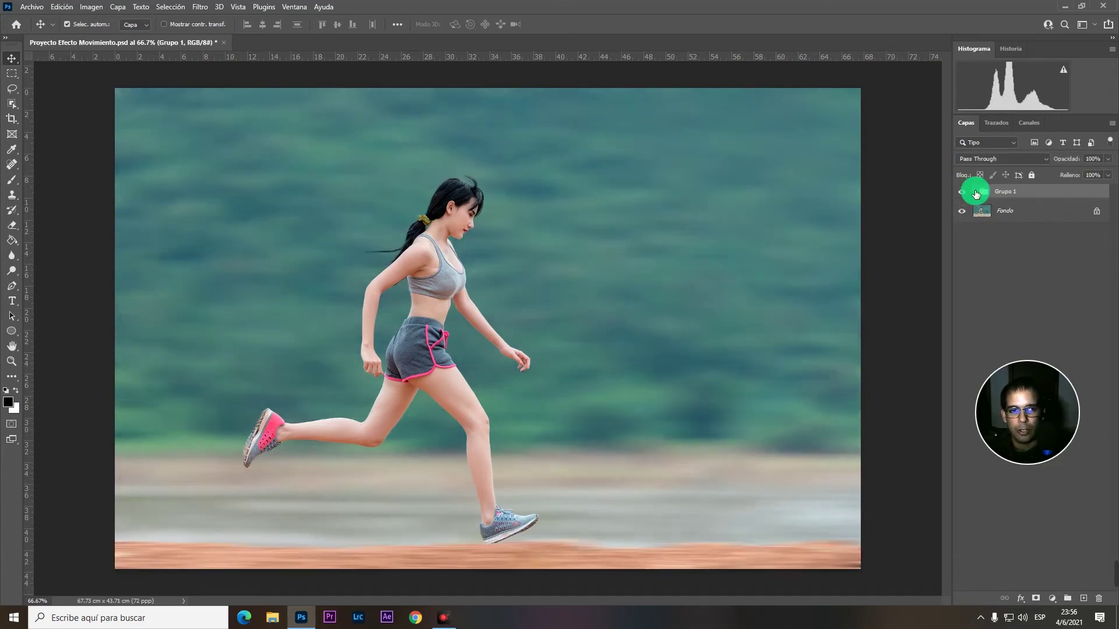
click(976, 193)
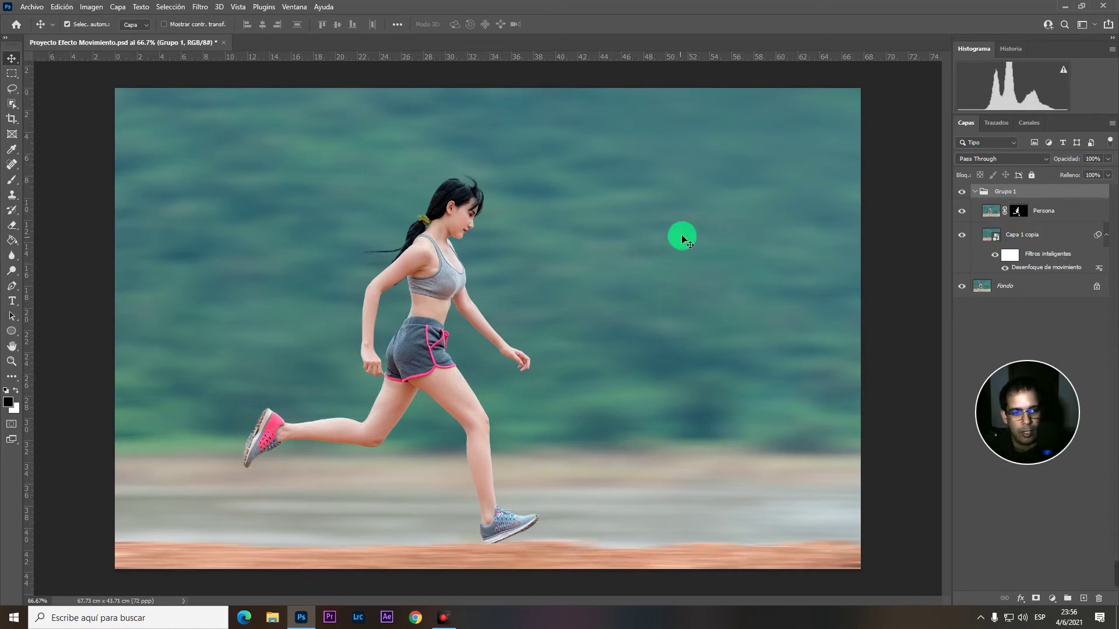
click(754, 255)
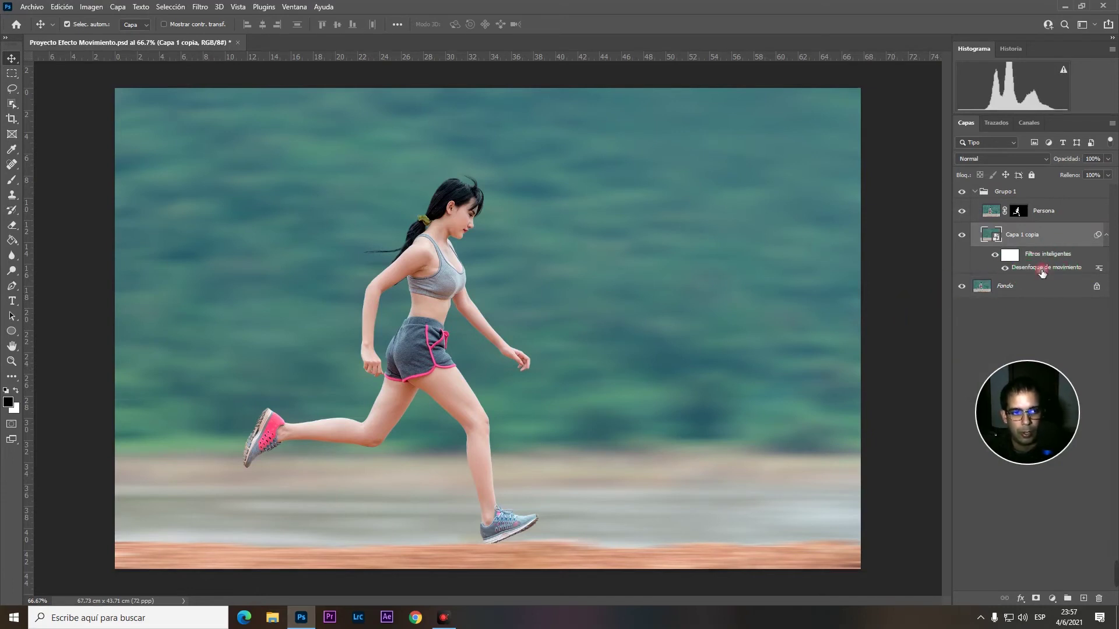
Step: Reopen the Desenfoque de movimiento smart filter and increase its Distancia
double_click(1041, 269)
drag(932, 185, 876, 163)
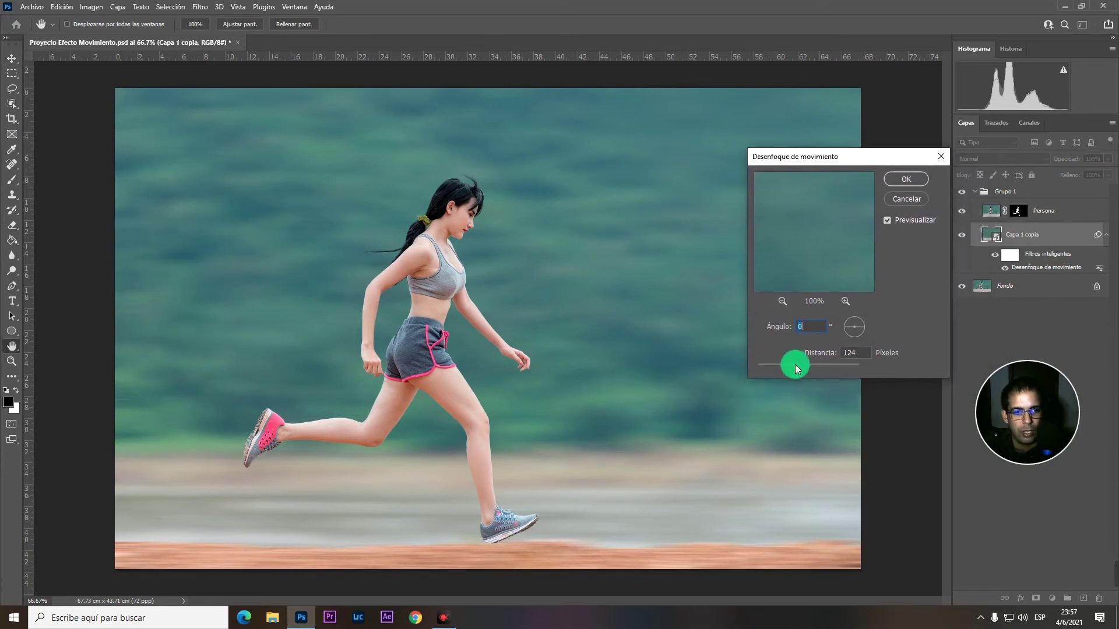
drag(799, 369, 803, 368)
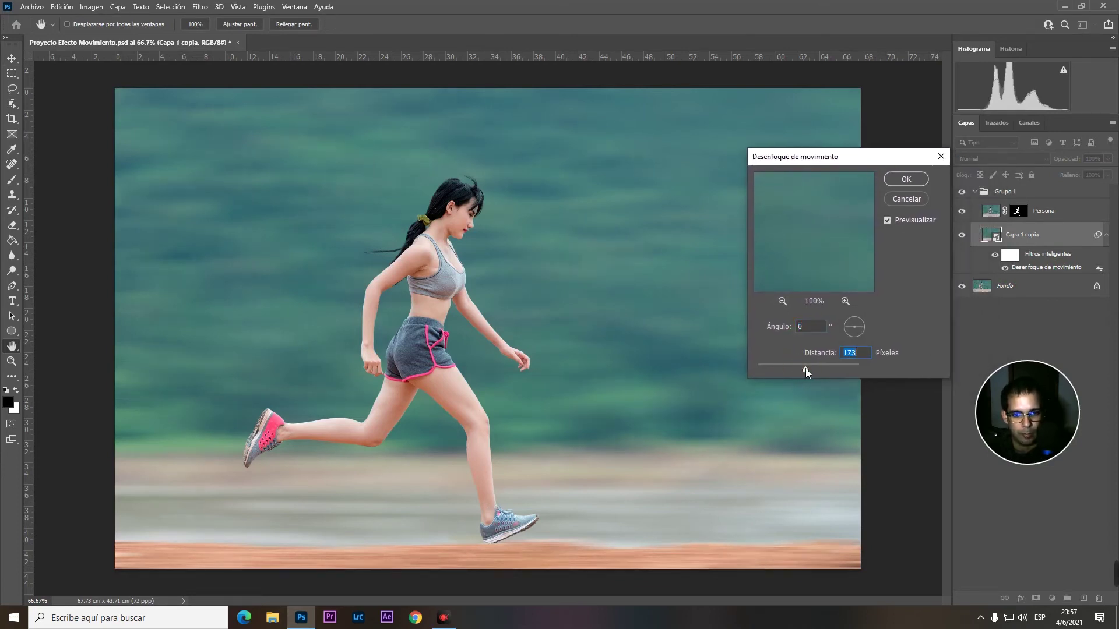
click(906, 180)
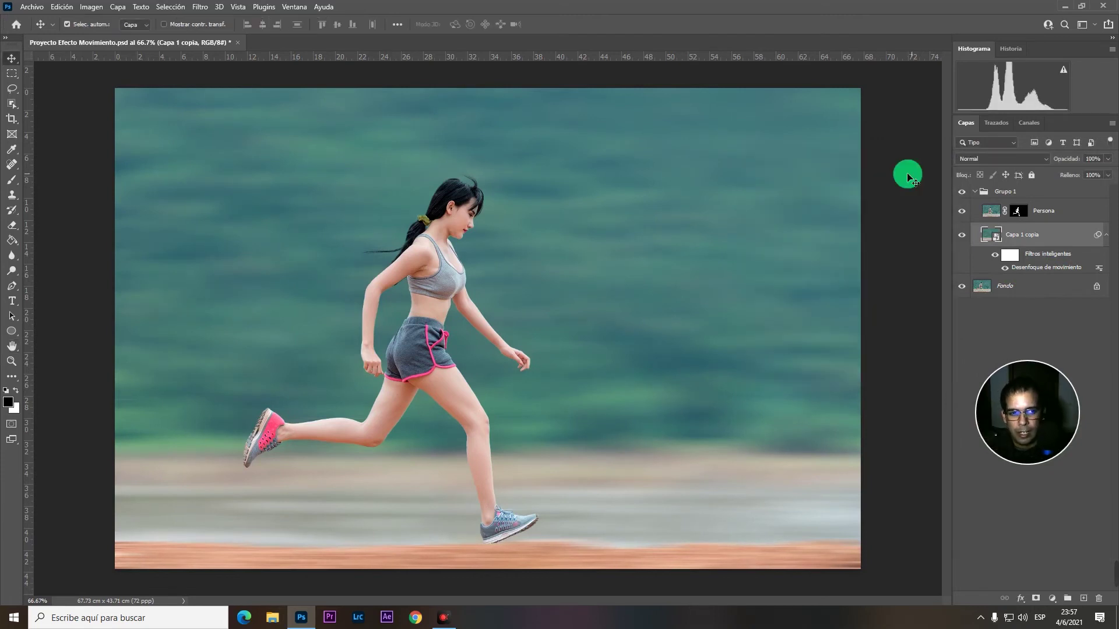
Step: Collapse and hide Grupo 1, then open and switch to Proyecto Efecto Movimiento Auto.psd
click(975, 192)
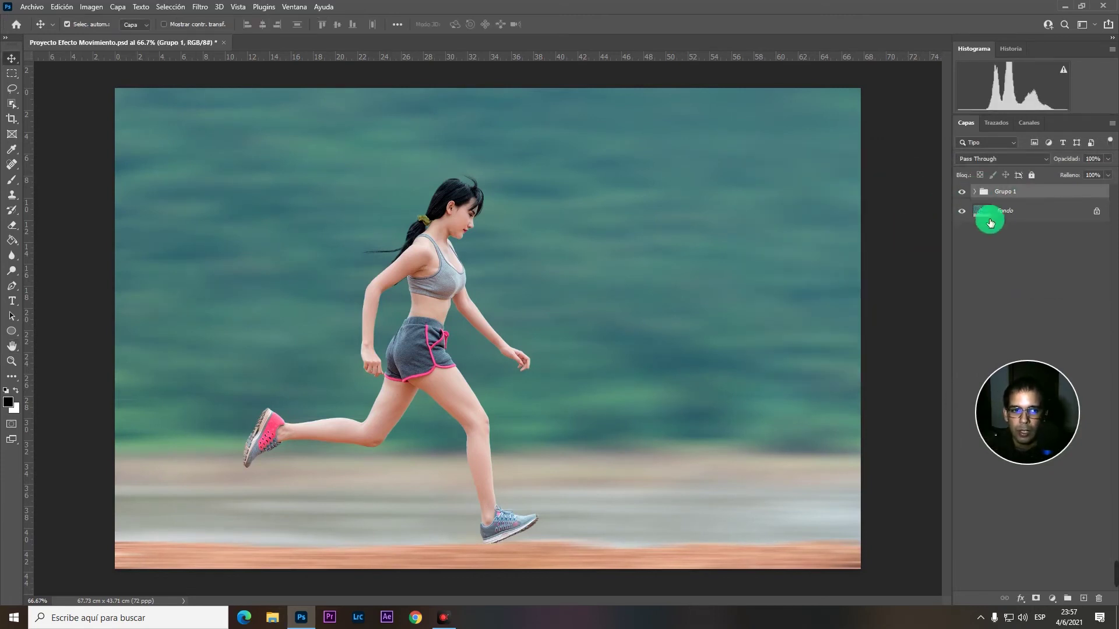
click(962, 191)
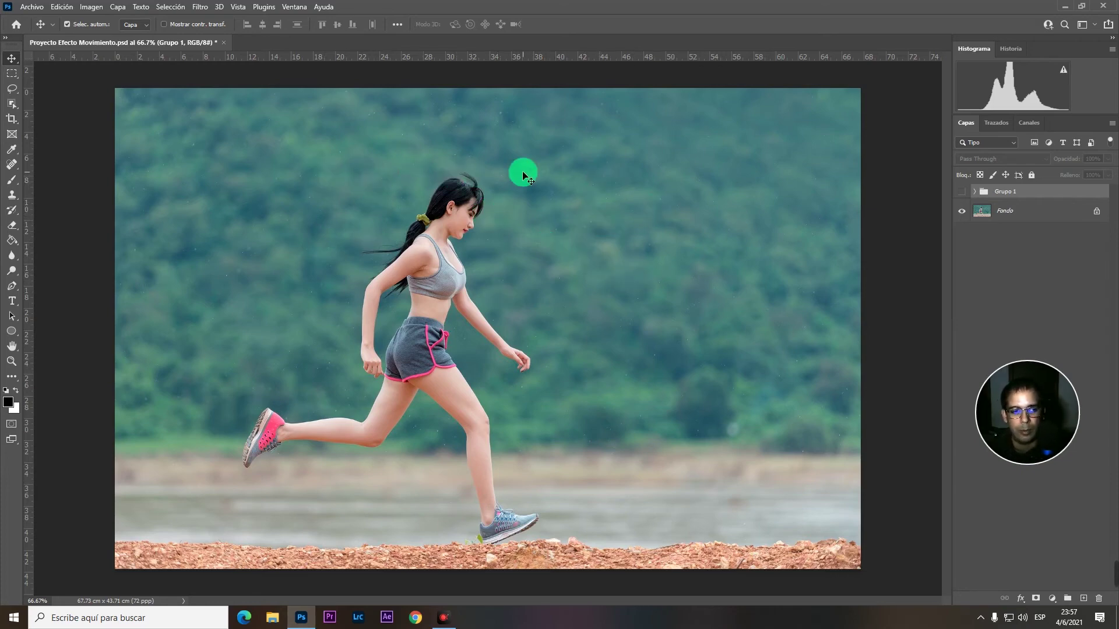
click(32, 6)
click(116, 43)
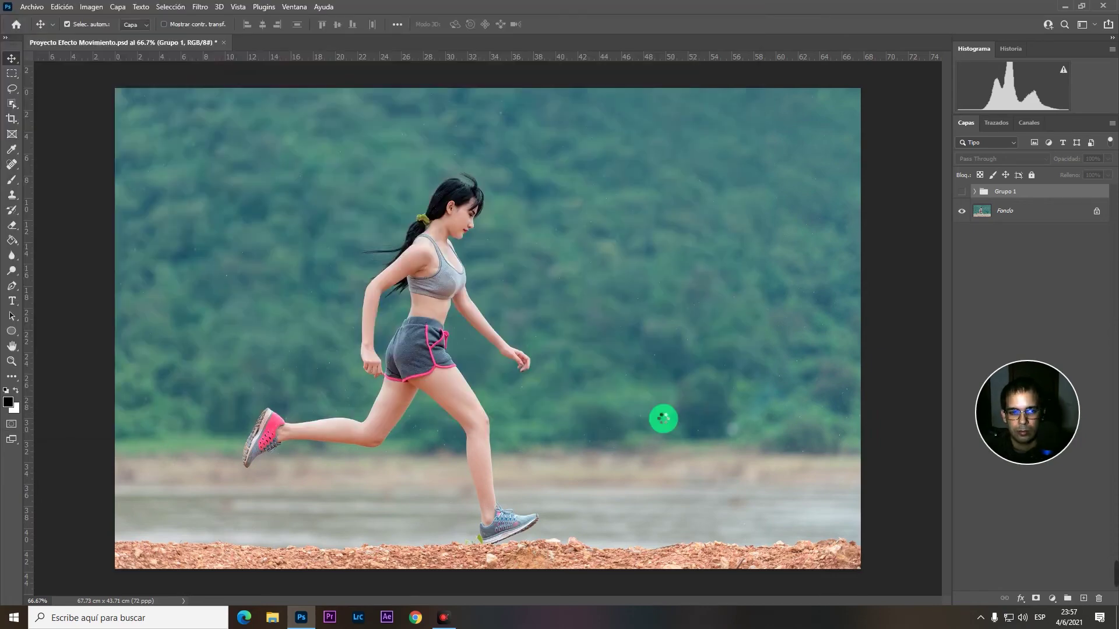
key(ctrl+Tab)
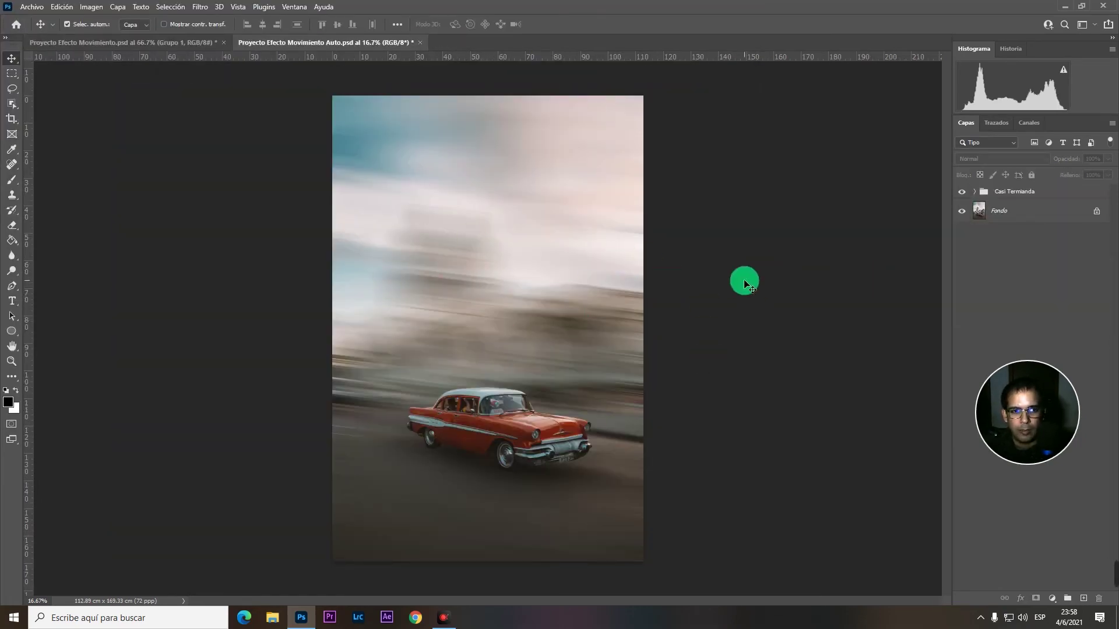
Step: Toggle Casi Terminada to compare blurred and original car, then add a layer mask to it
click(962, 192)
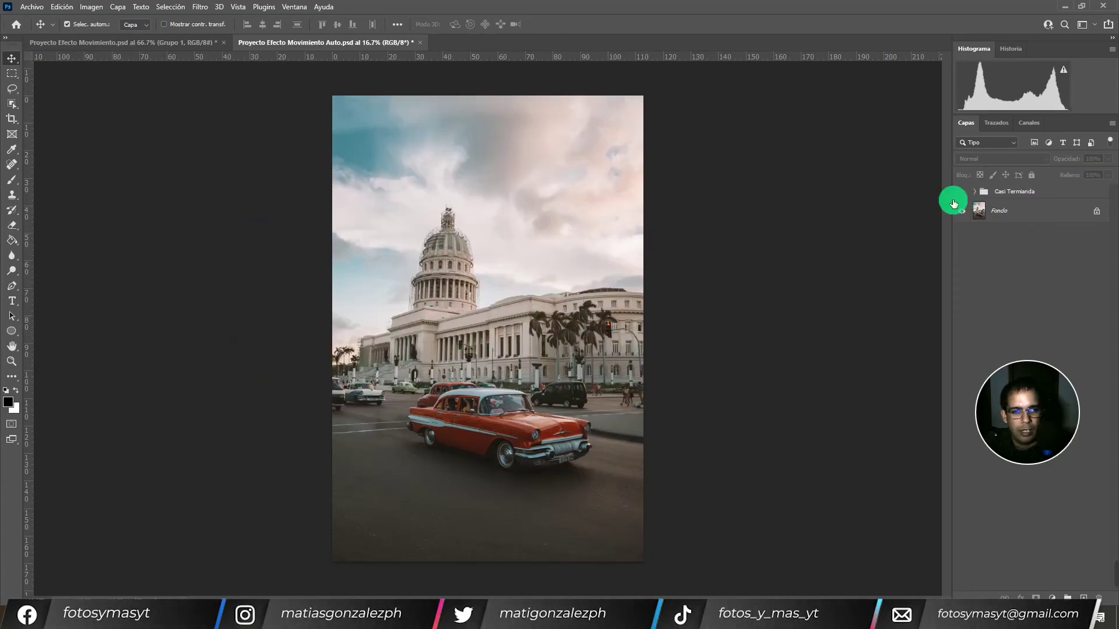
click(962, 192)
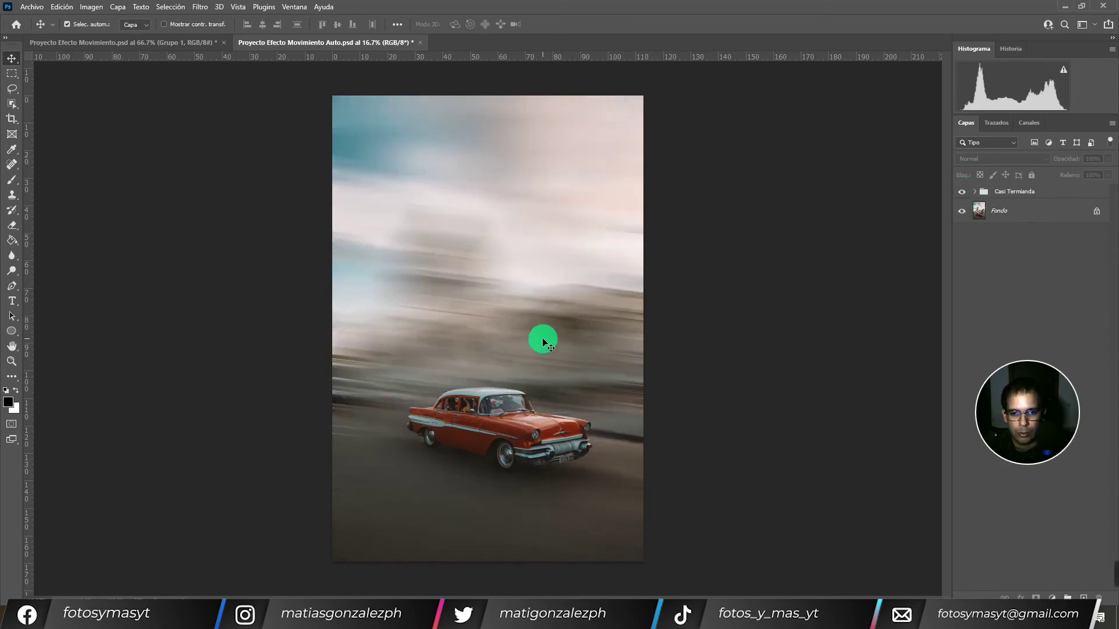
click(963, 192)
click(966, 193)
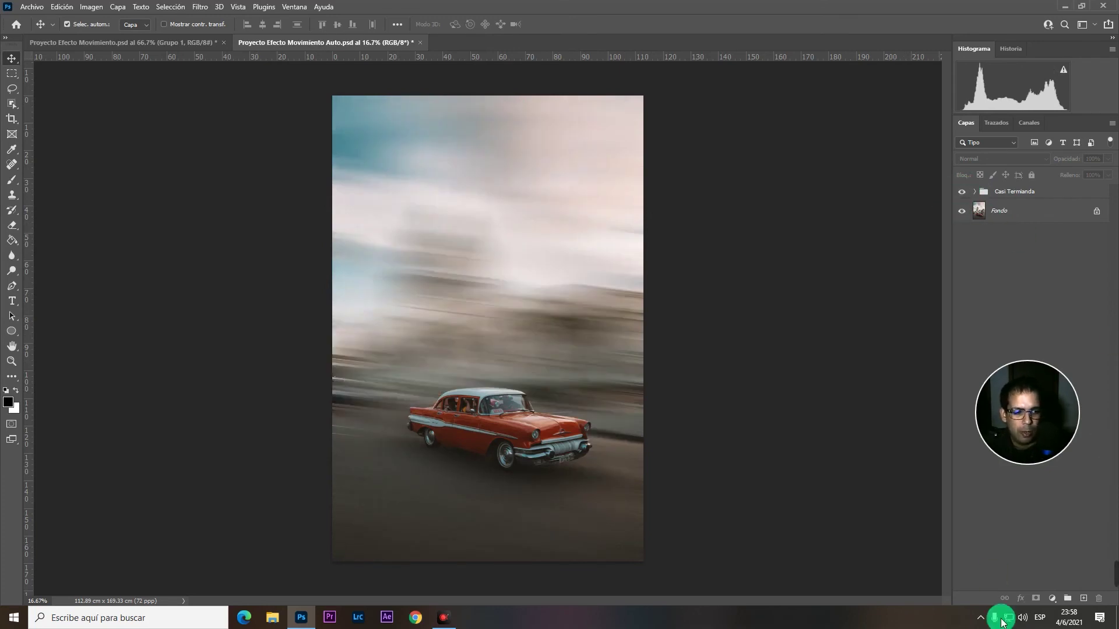
click(1029, 599)
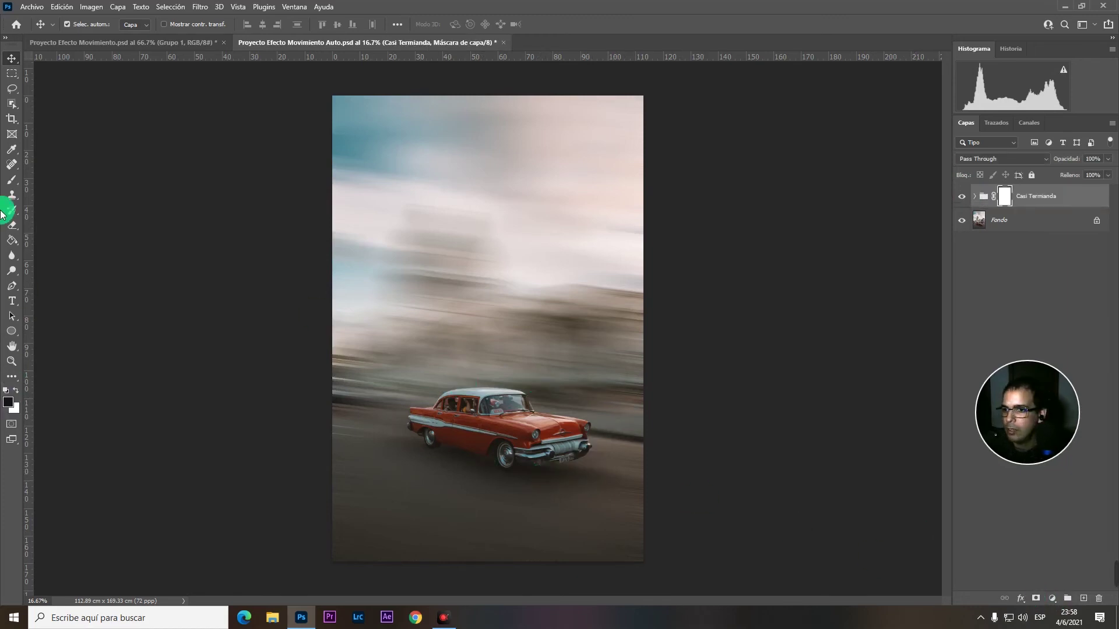
Step: With a very large brush, paint the Casi Terminada mask to reveal the sharp right-edge buildings
click(12, 180)
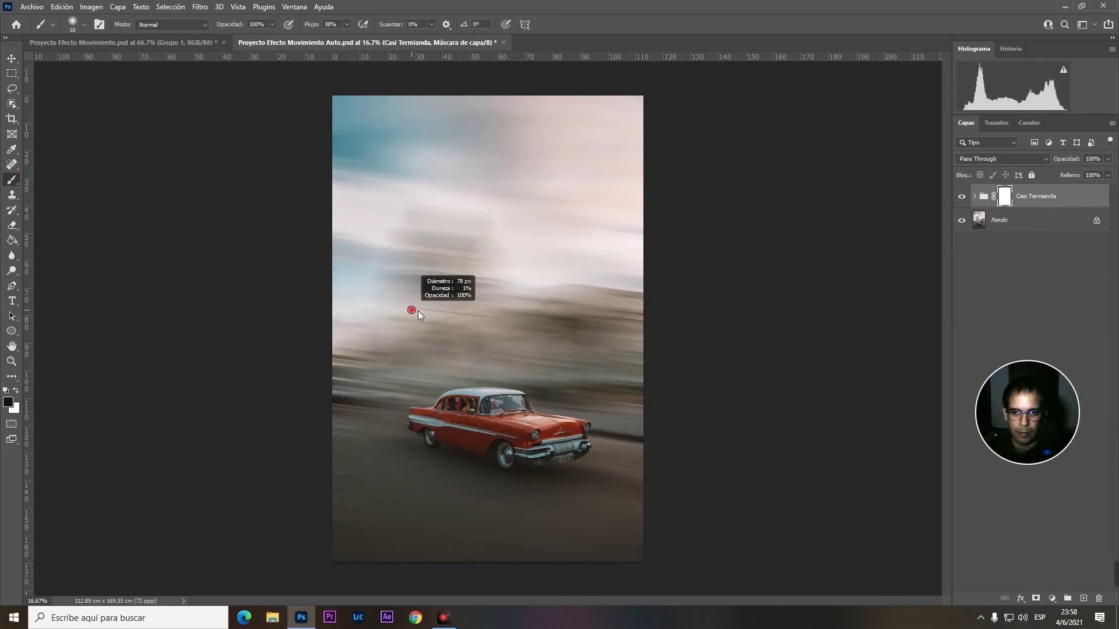
drag(418, 315, 437, 312)
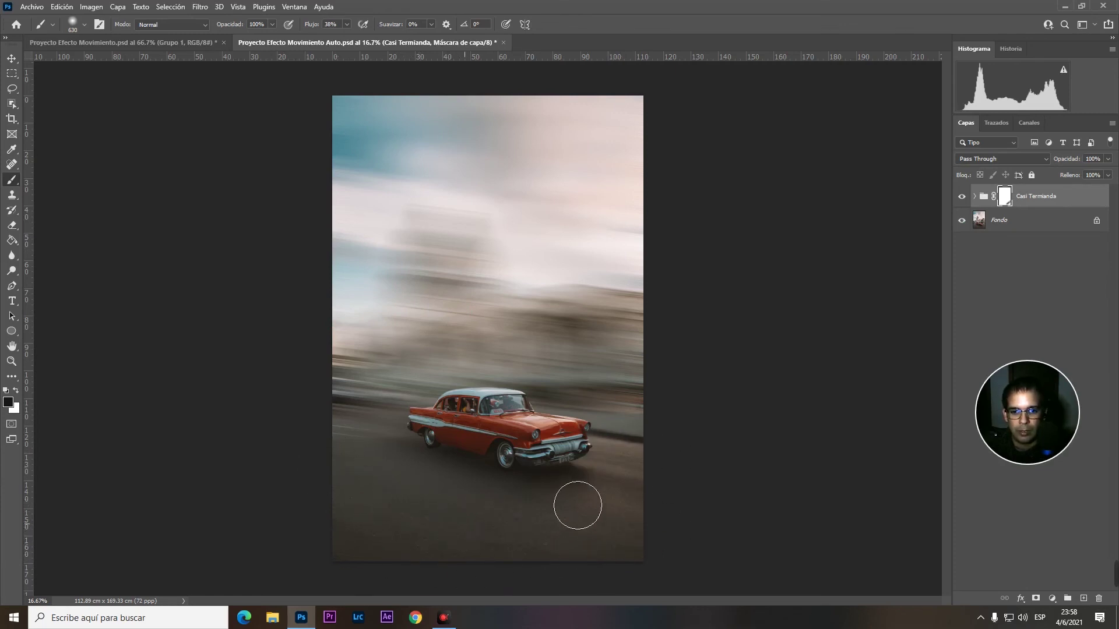
mouse_move(643, 424)
mouse_down()
mouse_move(543, 338)
mouse_move(571, 130)
mouse_up()
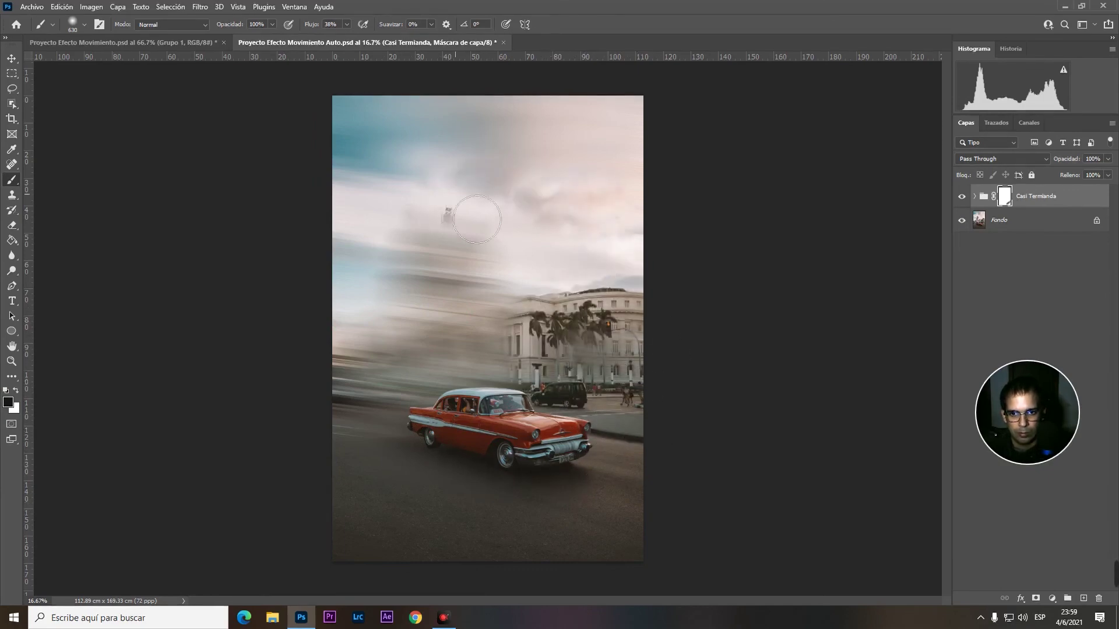
key(ctrl+z)
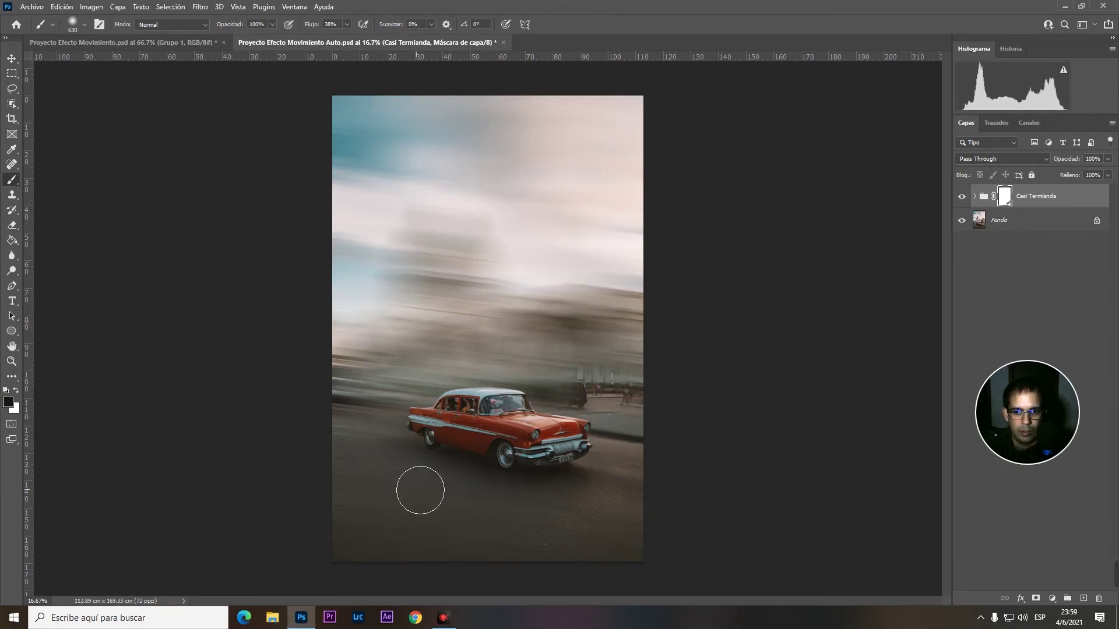
drag(691, 197, 669, 277)
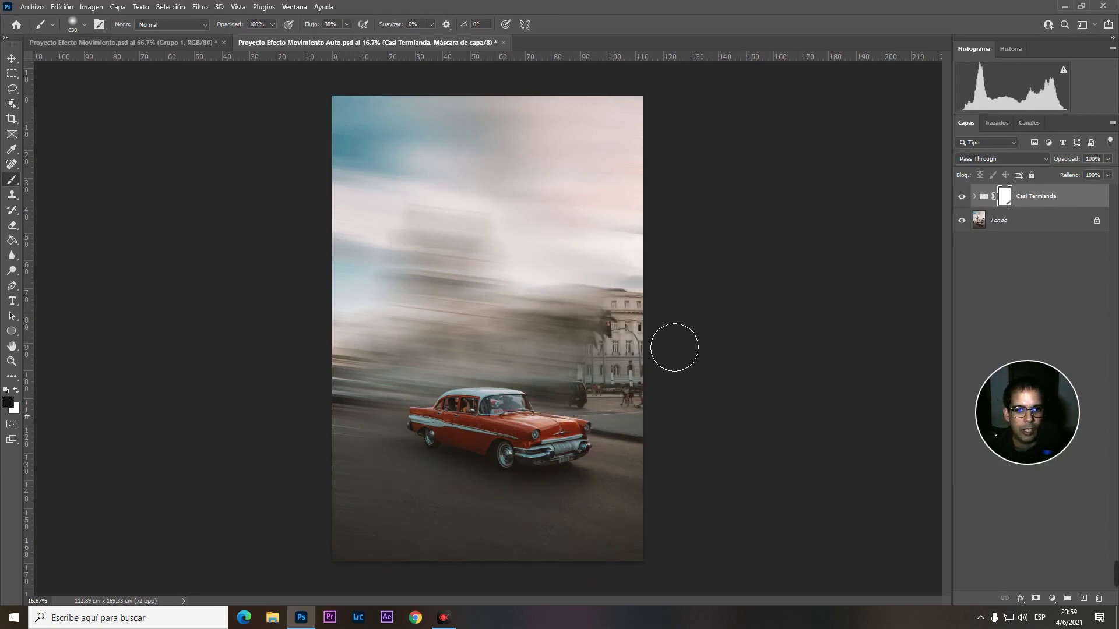
drag(674, 347, 725, 234)
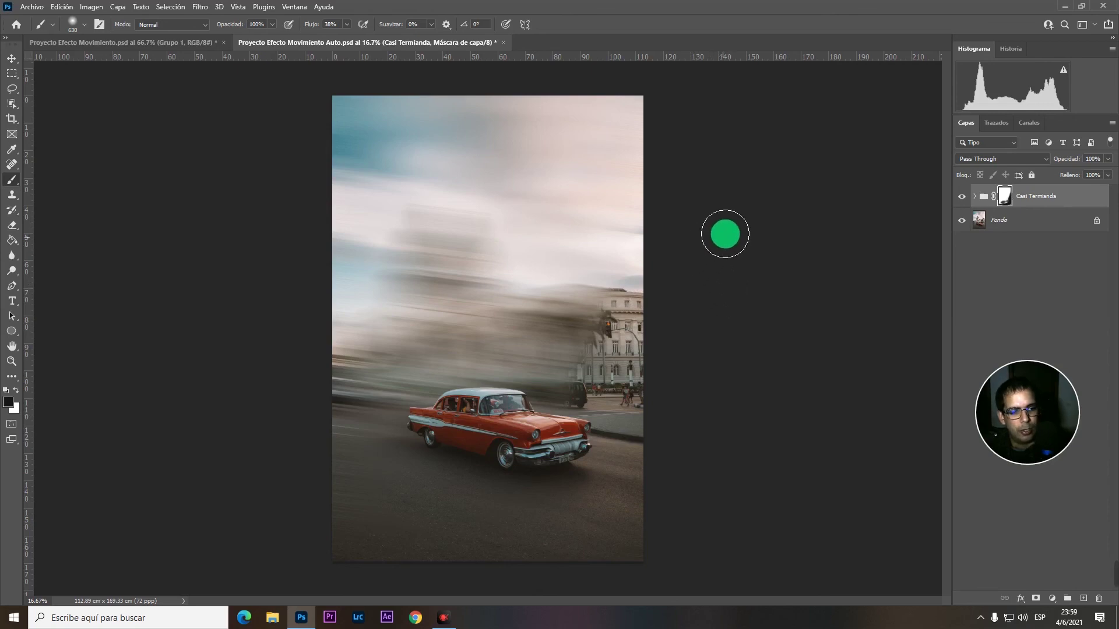
mouse_move(725, 234)
mouse_down()
mouse_move(715, 312)
mouse_move(654, 317)
mouse_move(727, 362)
mouse_move(606, 363)
mouse_move(582, 321)
mouse_move(649, 369)
mouse_move(637, 332)
mouse_move(209, 88)
mouse_up()
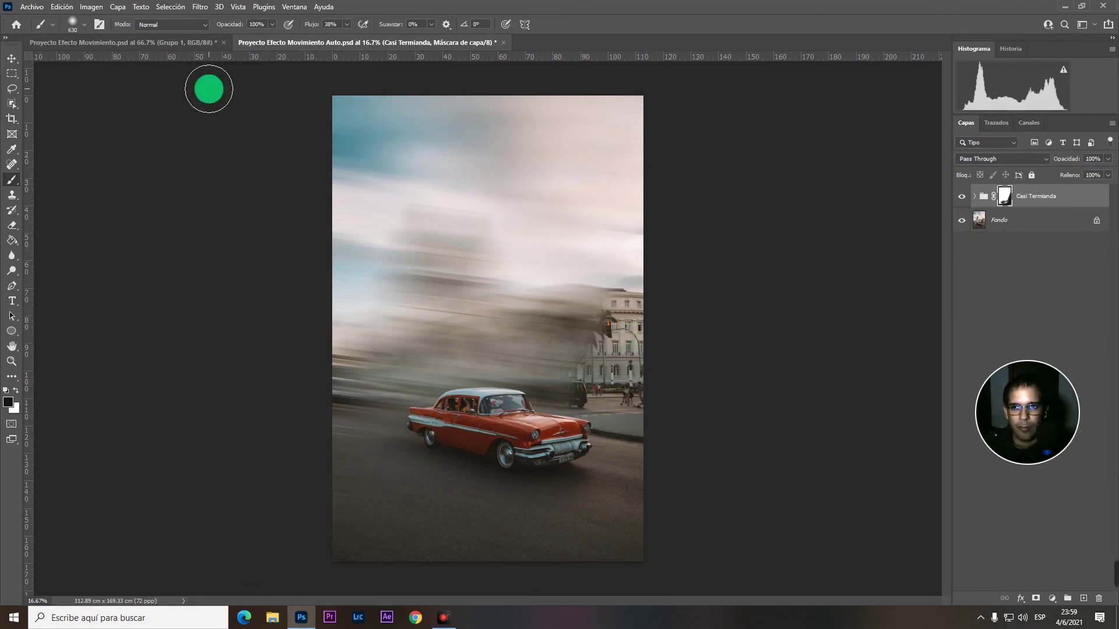